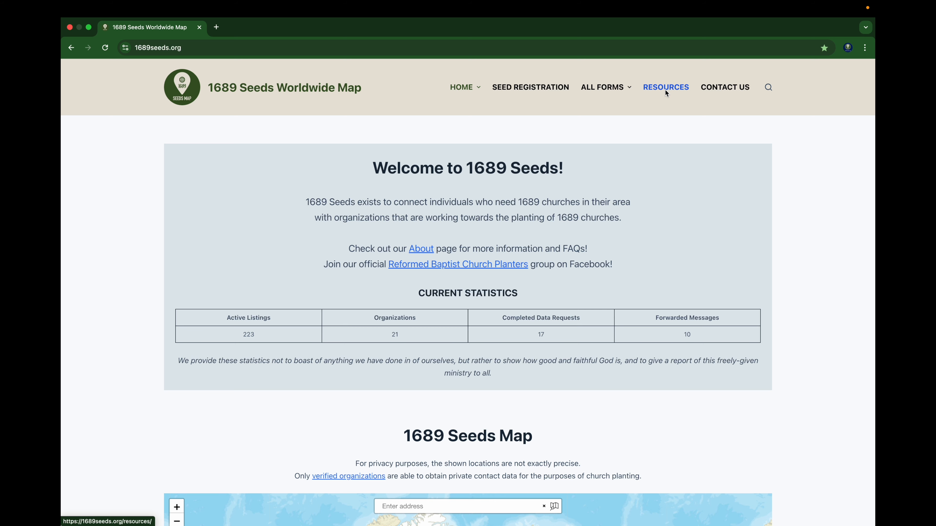
- Open the 1689 Seeds Resources page and look through its Document Templates and Church Business Templates sections
scroll(340, 216, "down", 1)
scroll(340, 216, "up", 1)
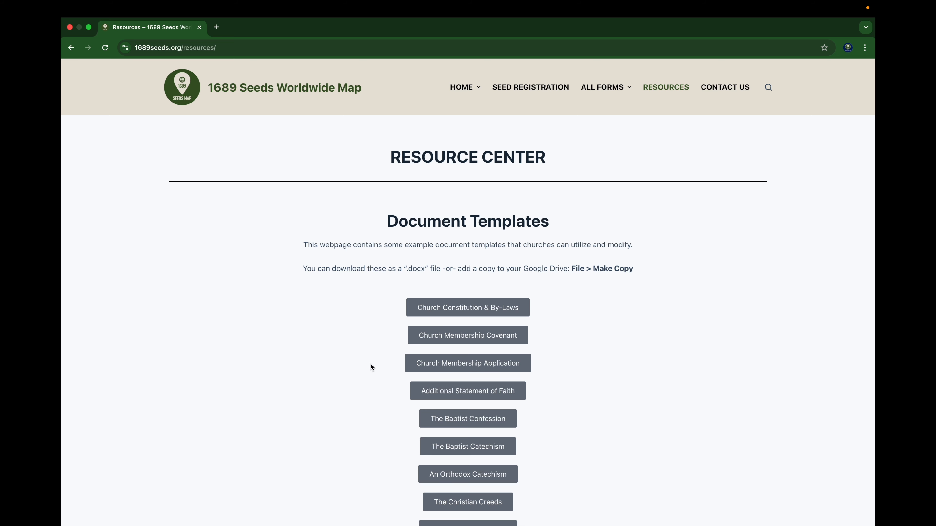
scroll(394, 422, "down", 3)
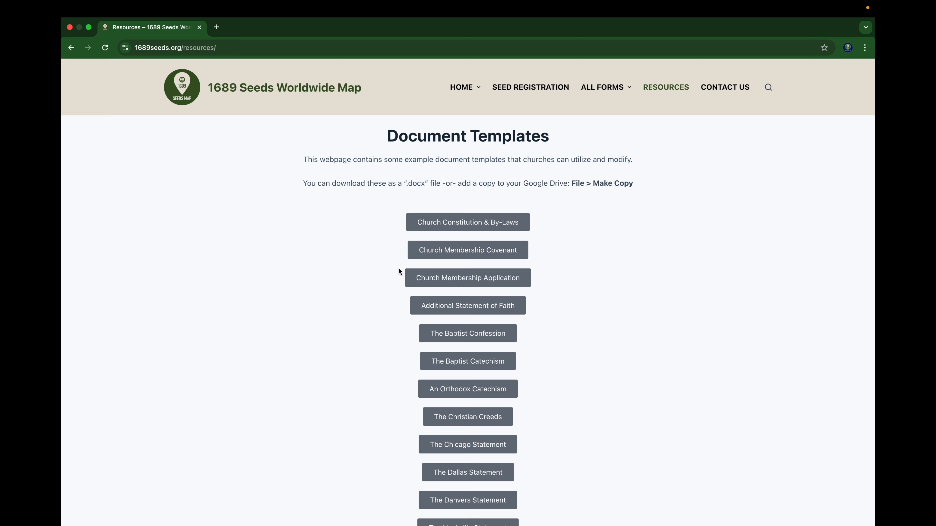
scroll(400, 271, "down", 2)
scroll(399, 269, "up", 2)
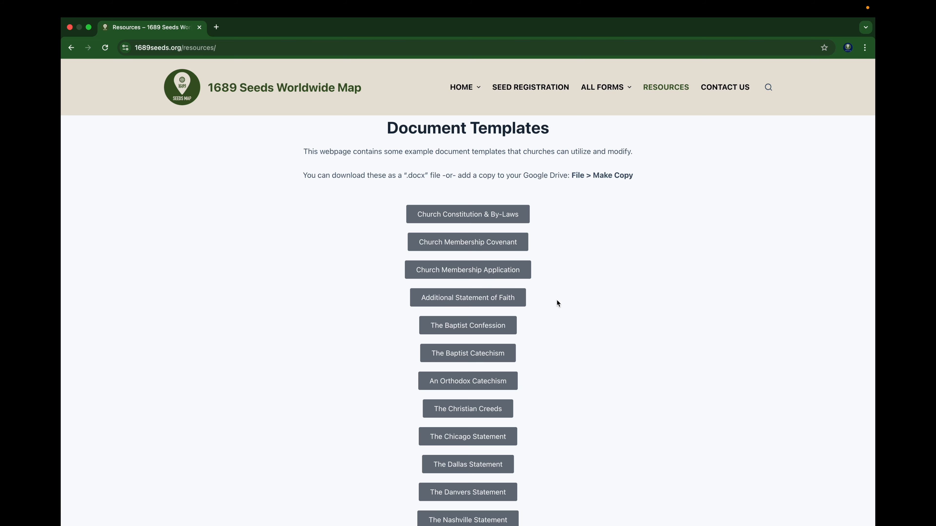
scroll(551, 255, "down", 10)
scroll(551, 255, "down", 10)
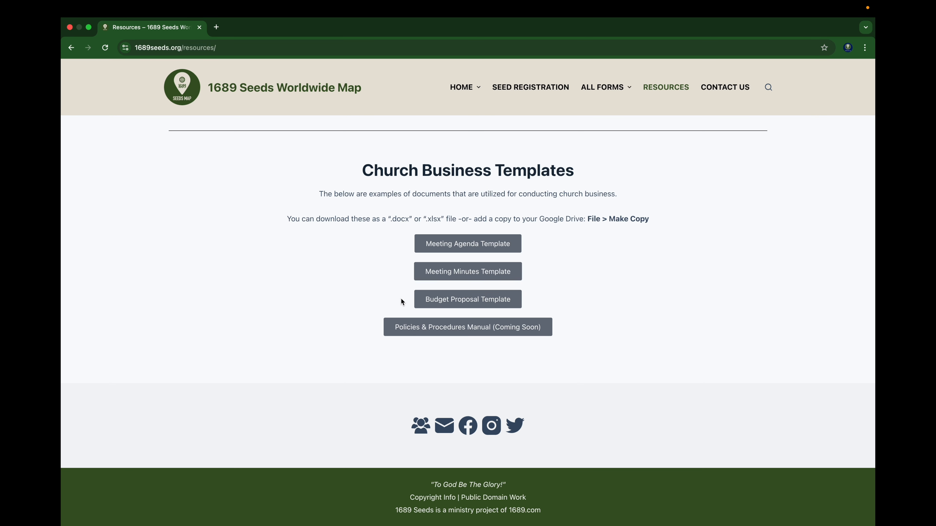
- View the GnuCash website from the Financial Management section's GNUCash Accounting Software link and close it again
scroll(402, 299, "up", 8)
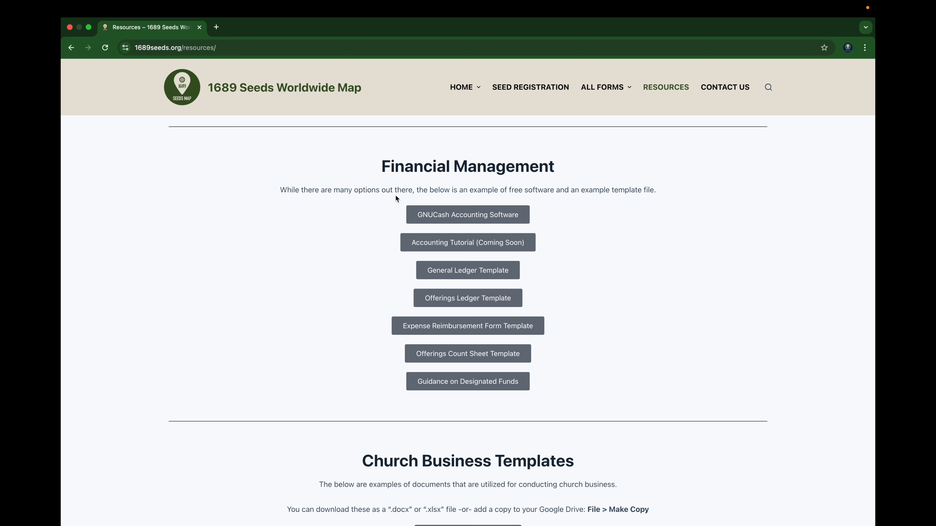
left_click(462, 215)
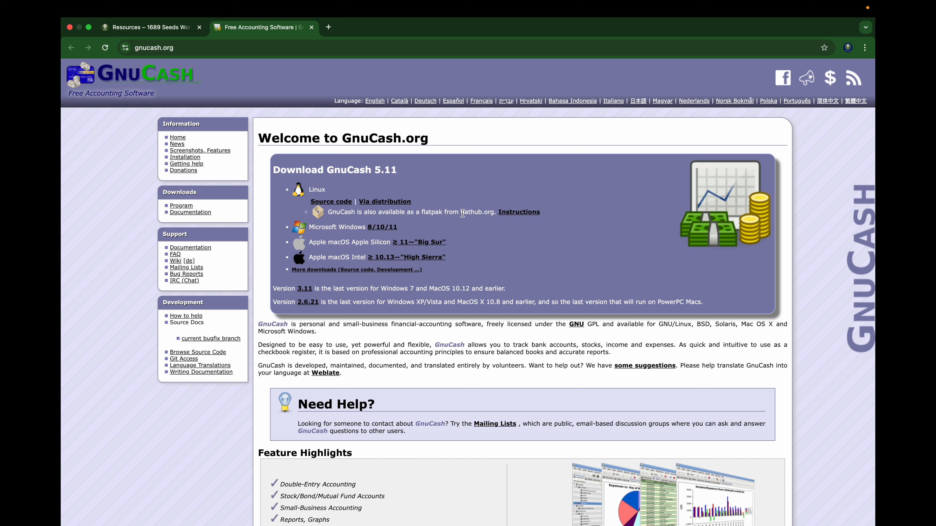
left_click(312, 28)
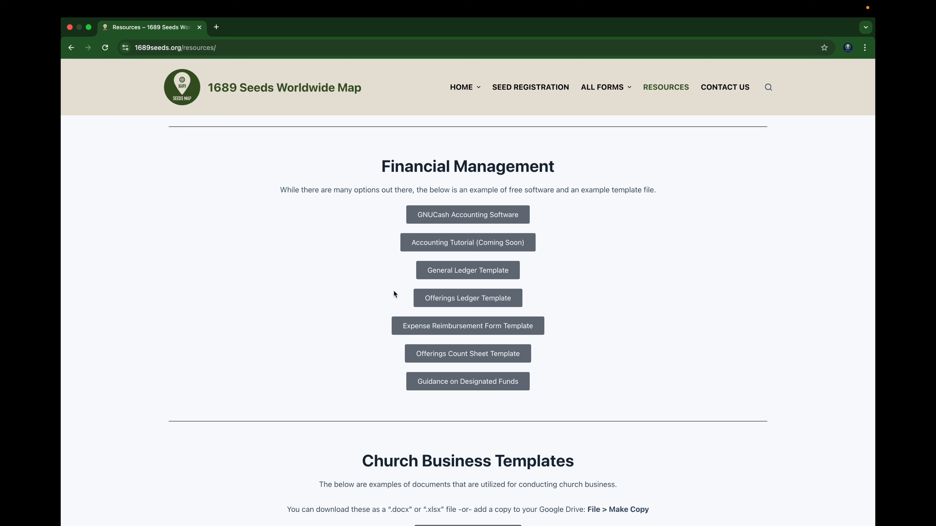
- Switch to the desktop, open Example RBC Ledger.gnucash in GnuCash and reposition its window so Accounting.jpg stays accessible
key("ctrl+Right")
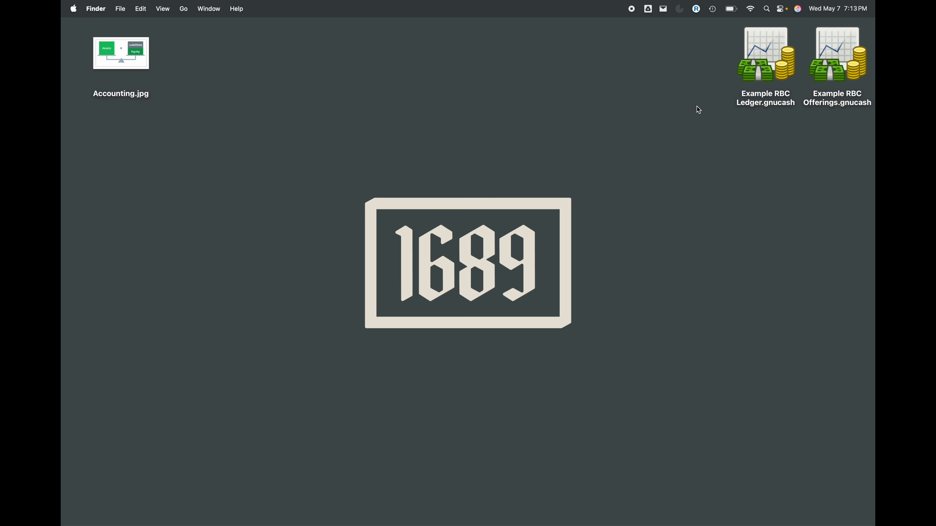
double_click(771, 49)
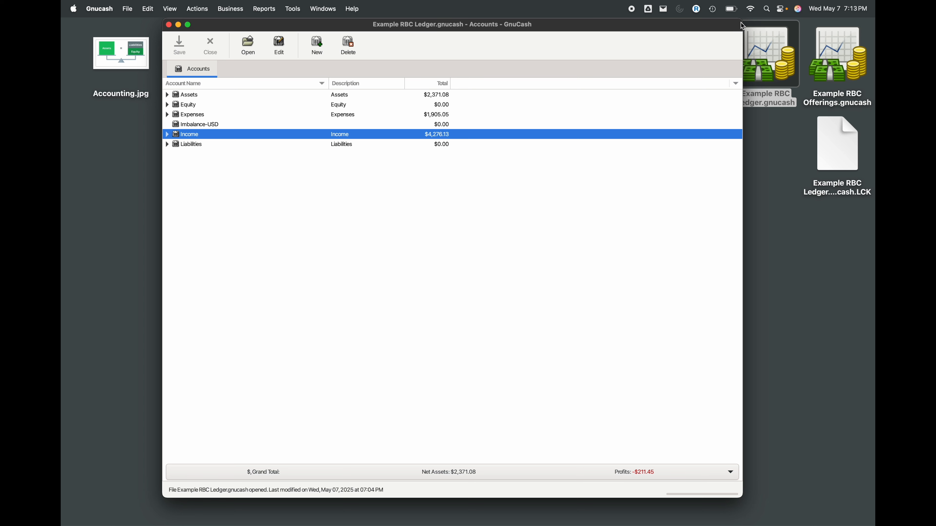
left_click_drag(737, 22, 686, 25)
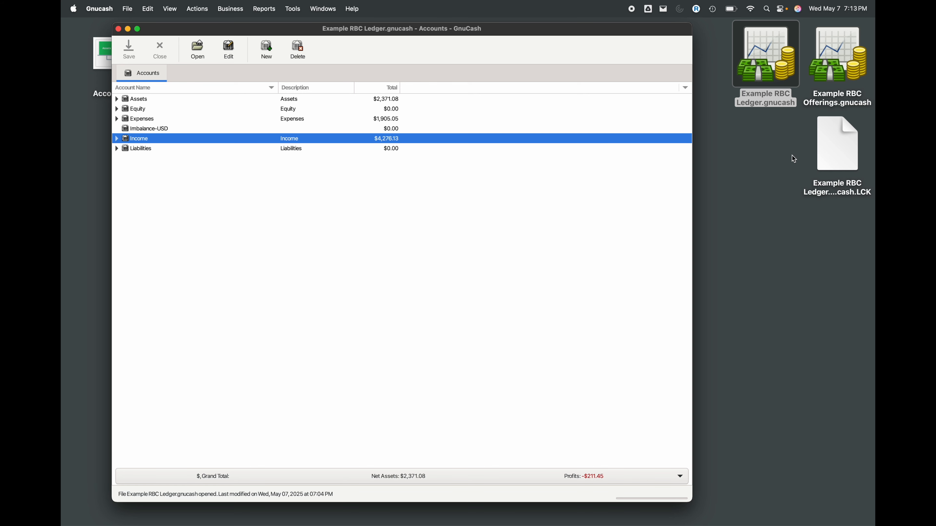
left_click(828, 58)
left_click(800, 56)
left_click(809, 56)
left_click(770, 58)
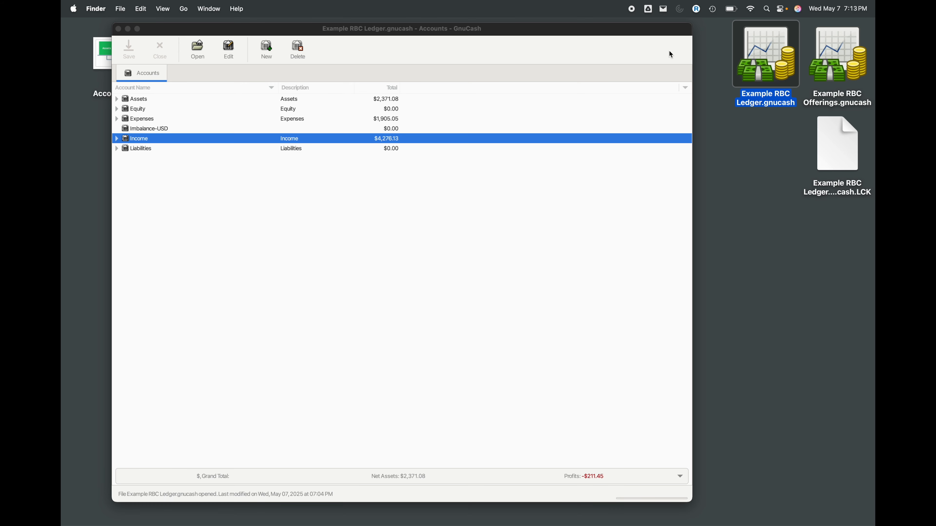
left_click_drag(553, 34, 619, 29)
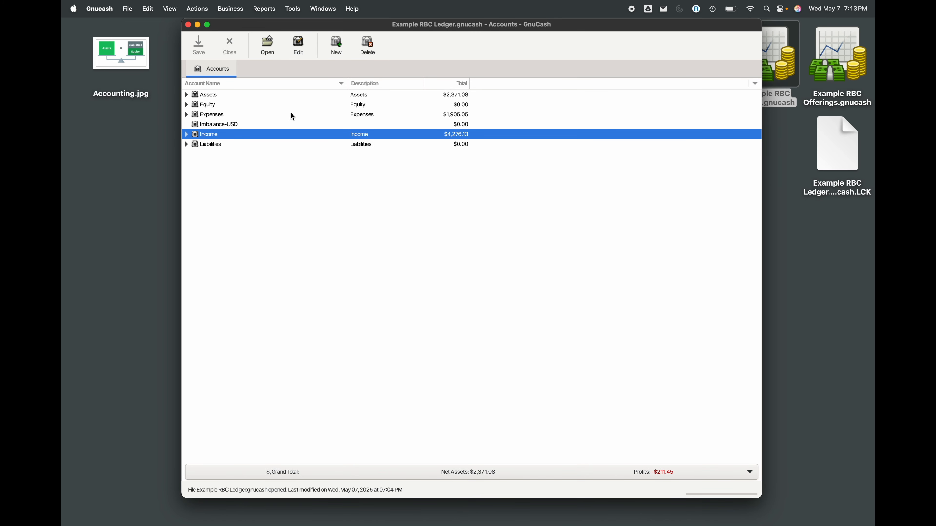
- Expand Assets down through Current Assets and Cash Box to view the individual funds under Designated Funds
left_click(187, 96)
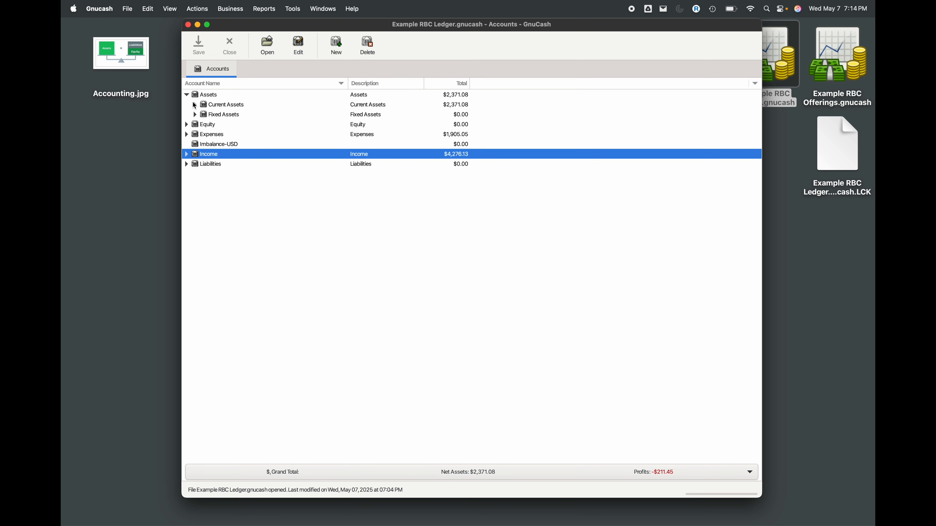
left_click(195, 105)
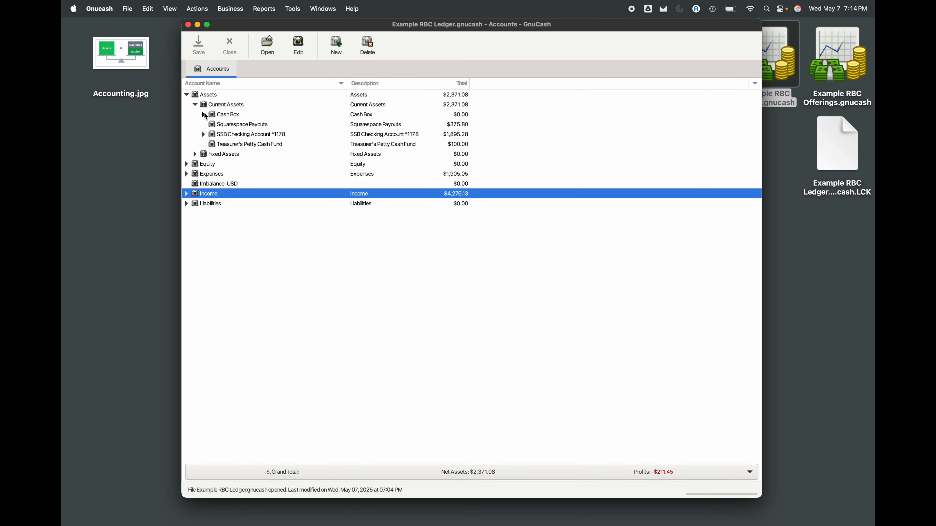
left_click(203, 115)
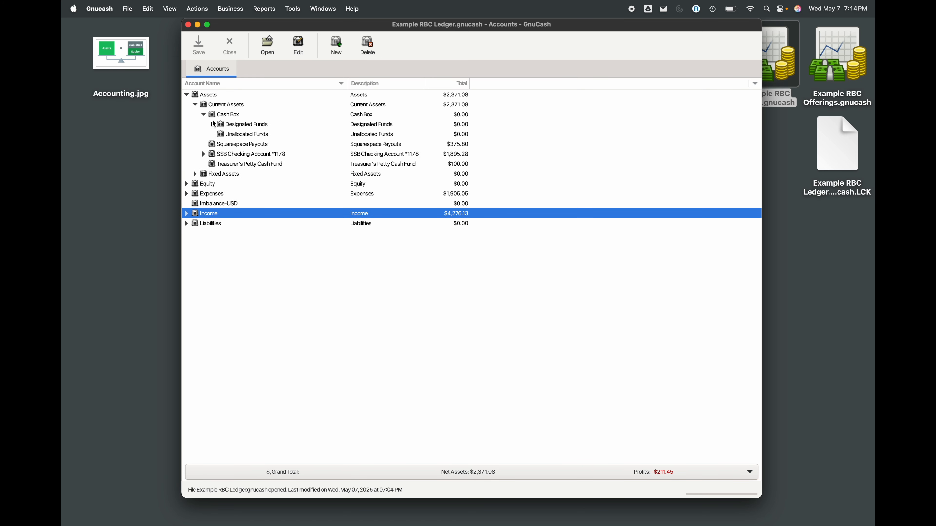
left_click(213, 125)
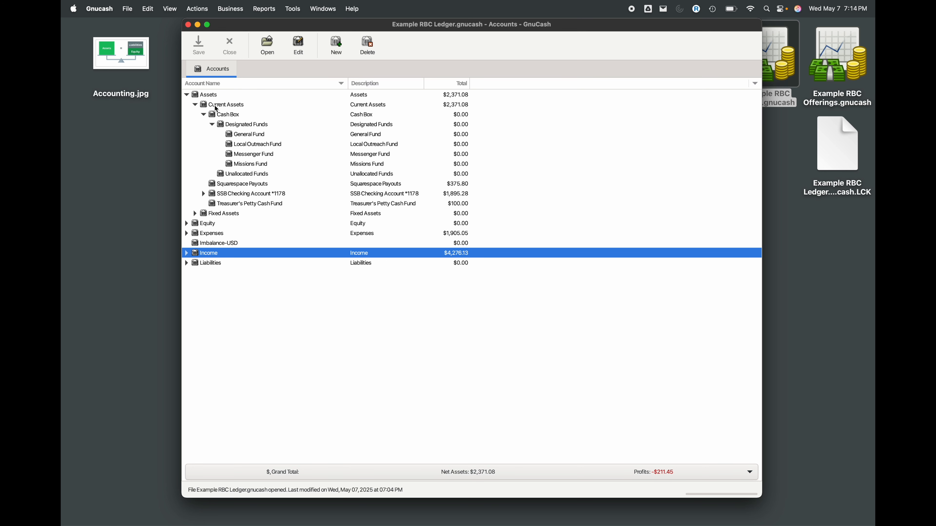
- Inspect the general and opening balance settings for a new account under Current Assets, and cancel without creating it
right_click(217, 105)
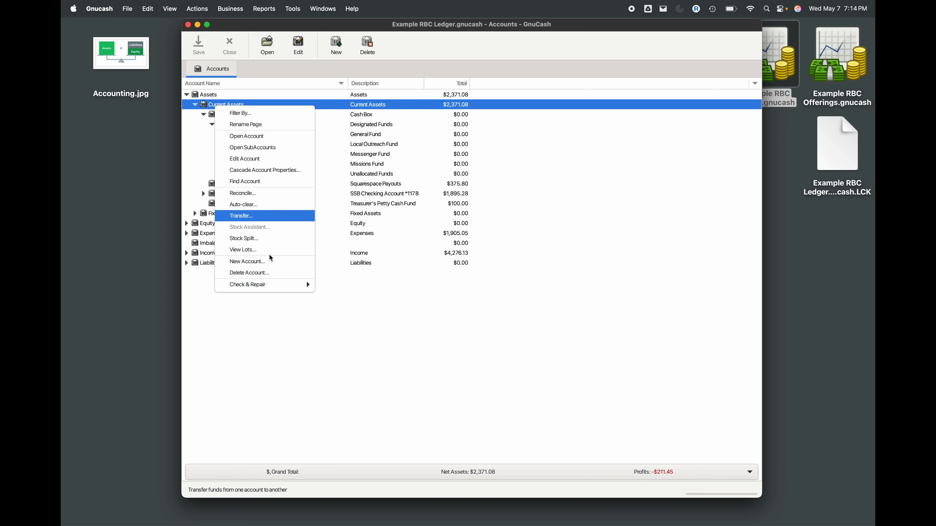
left_click(270, 262)
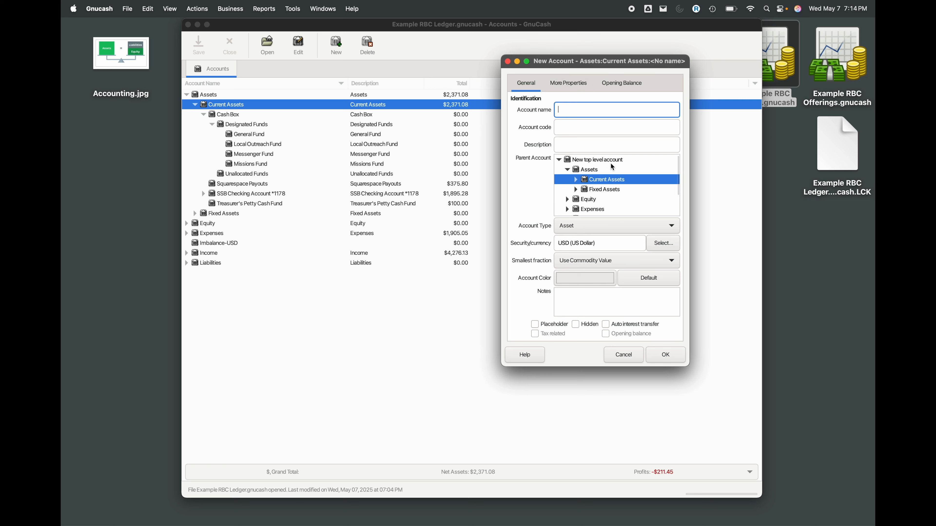
left_click(619, 84)
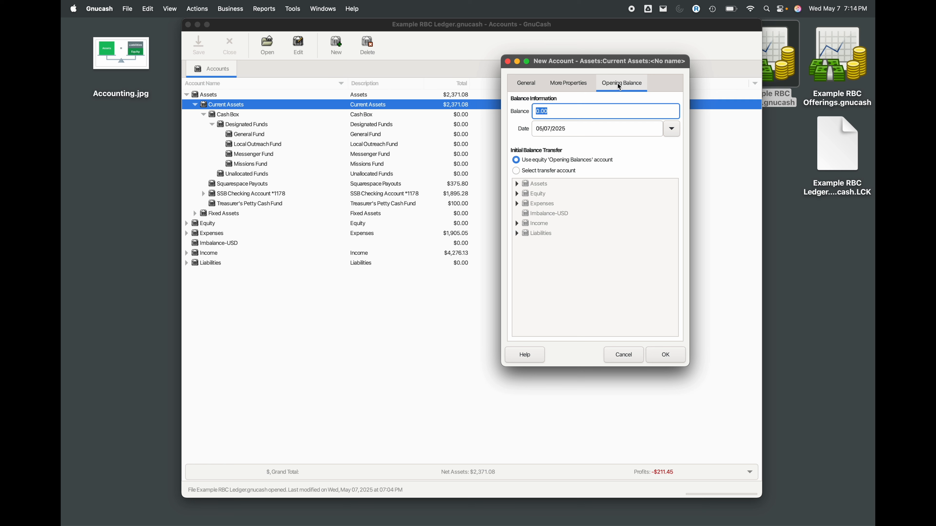
left_click(622, 354)
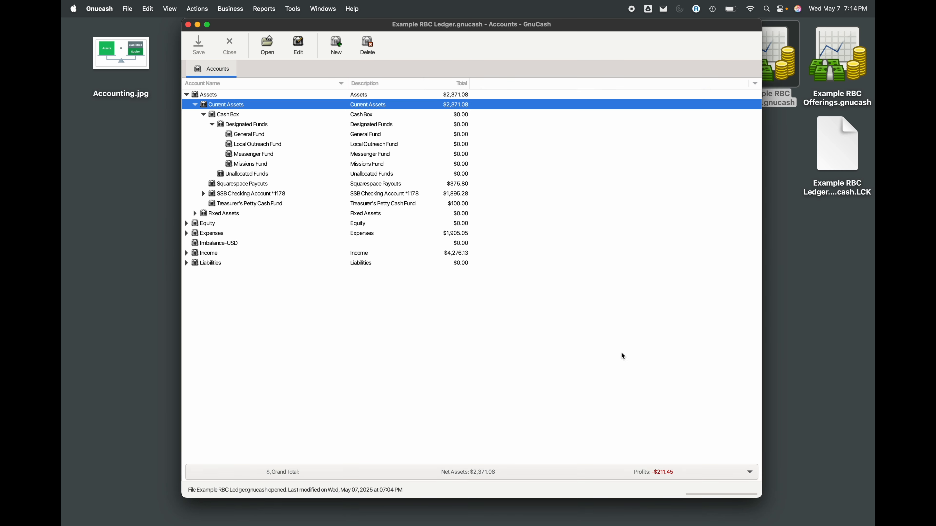
- Examine the Opening Balances account under Equity and the Imbalance-USD account, and collapse the Assets and Equity groups
left_click(187, 224)
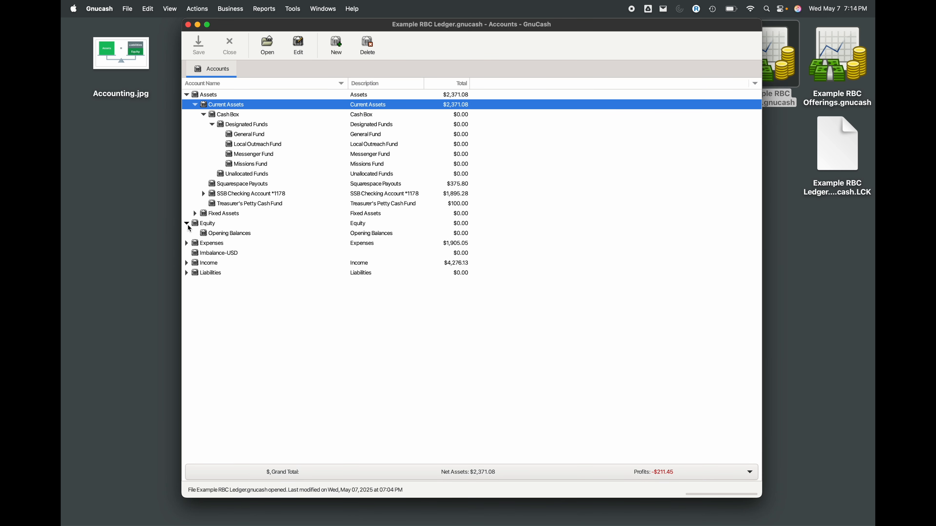
left_click(211, 225)
left_click(232, 235)
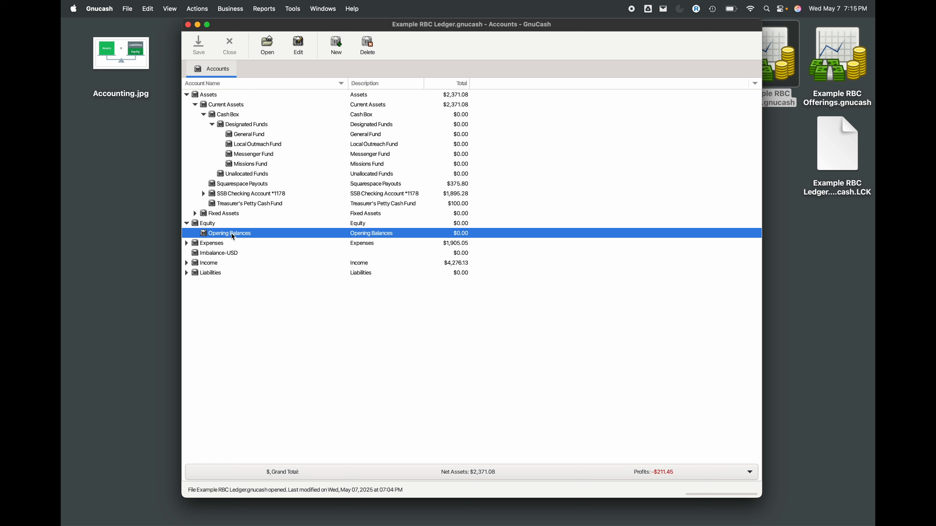
left_click(234, 253)
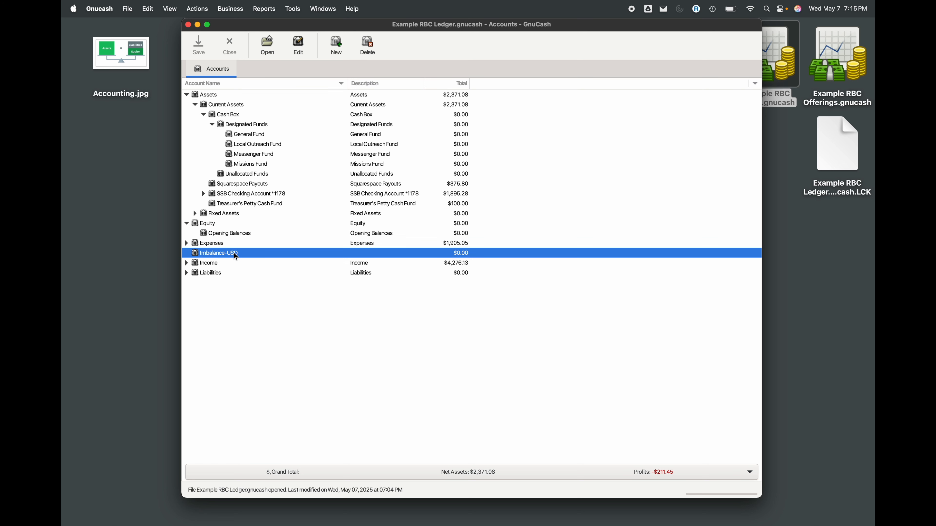
left_click(186, 95)
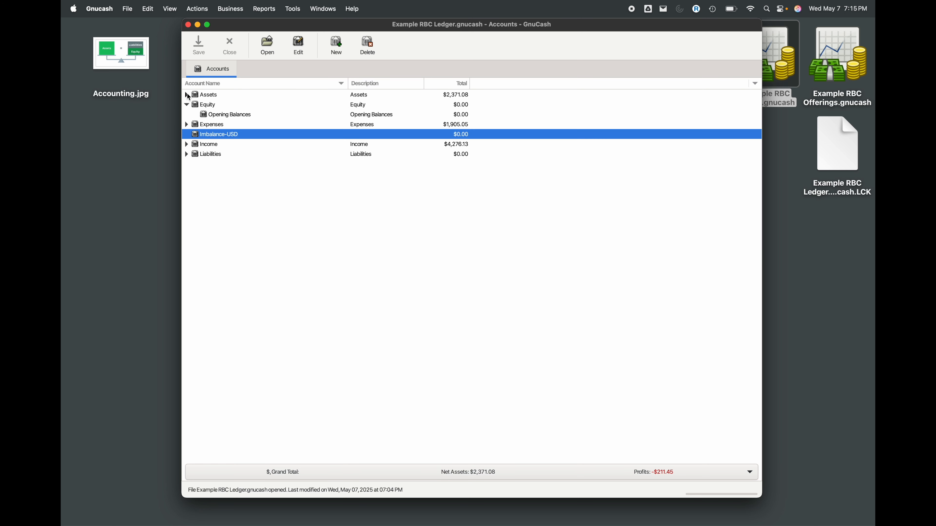
left_click(187, 105)
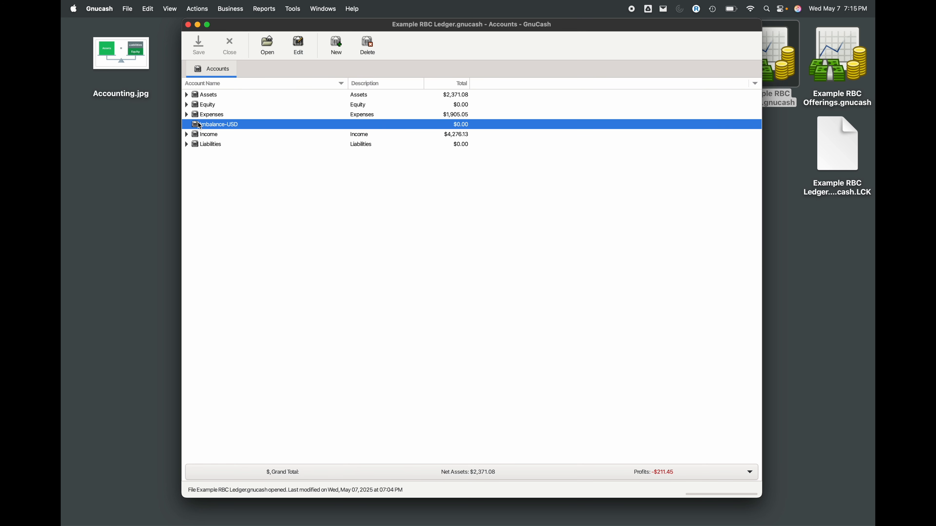
- Compare the Income and Expenses accounts, and view the Income subaccounts before collapsing them
left_click(211, 136)
left_click(209, 115)
left_click(210, 136)
left_click(211, 125)
left_click(210, 117)
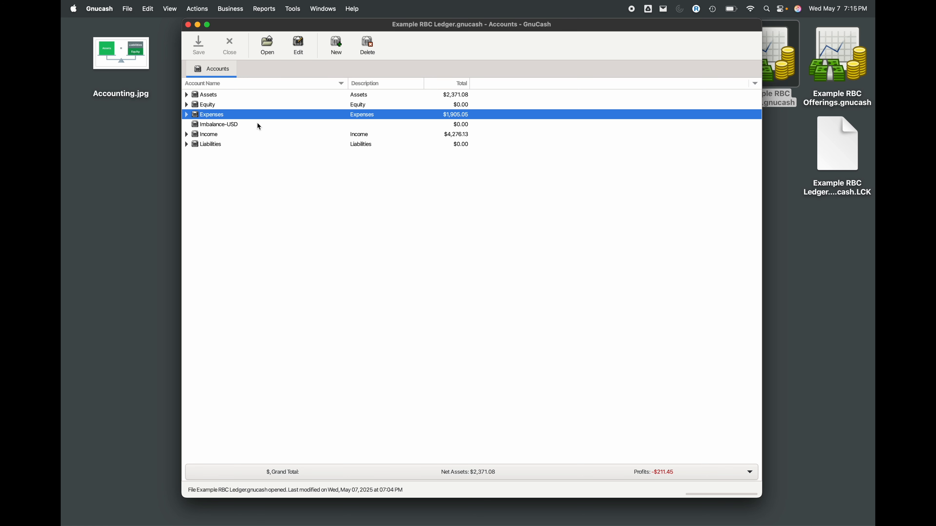
left_click(186, 134)
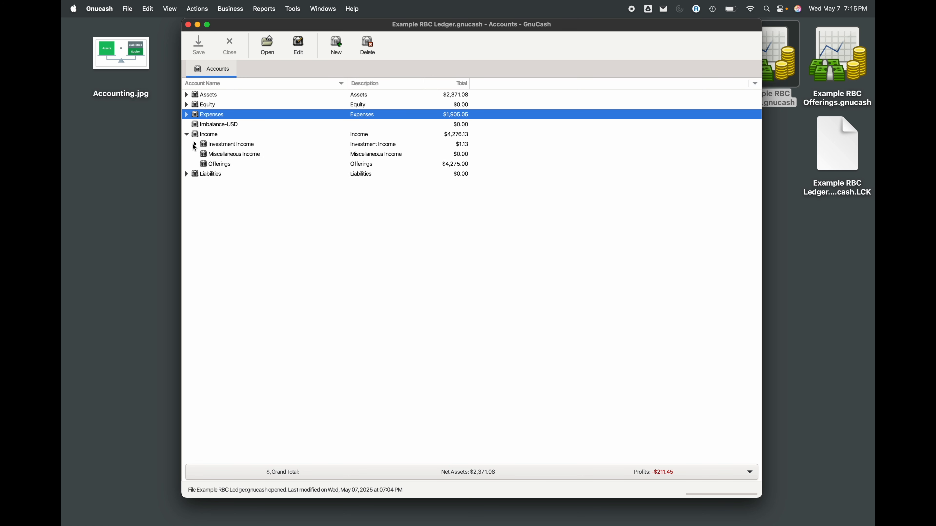
left_click(187, 135)
- Examine the Expenses subaccounts, including those under Administration, and collapse the whole group
left_click(186, 115)
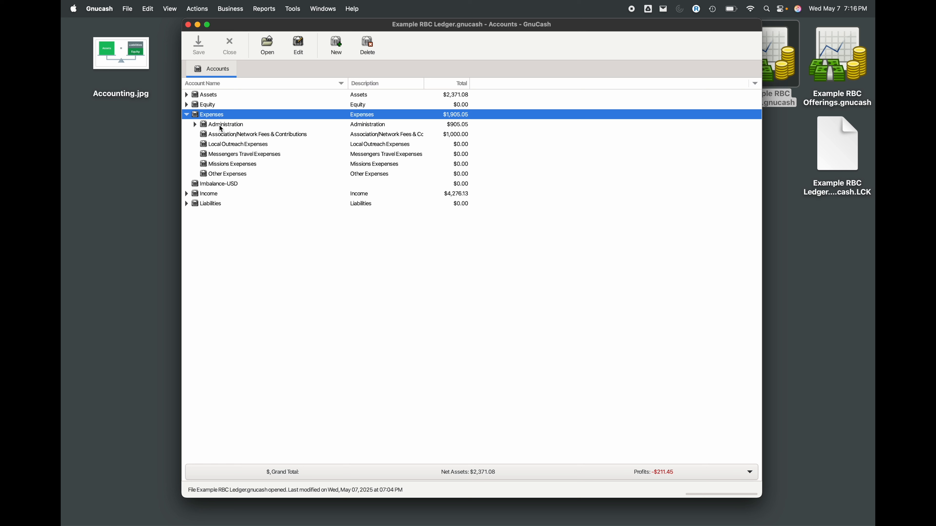
left_click(195, 124)
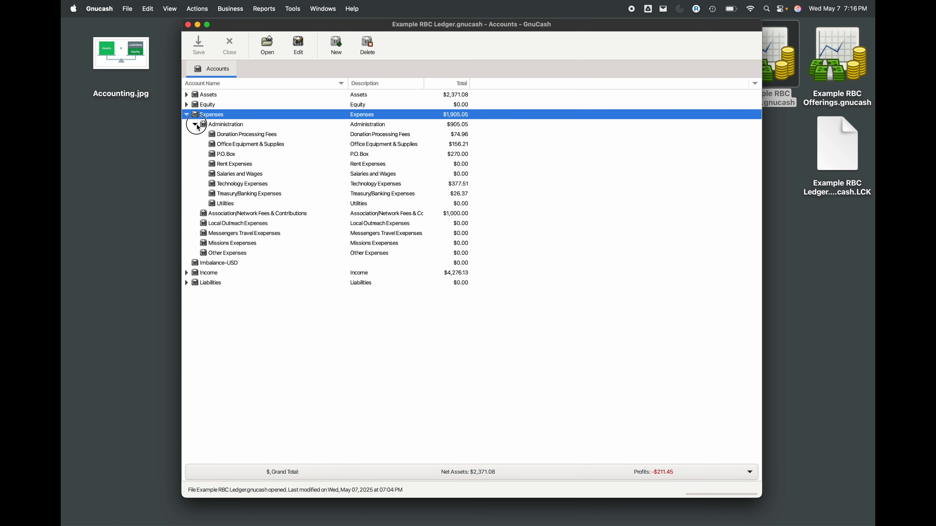
left_click(195, 124)
left_click(187, 114)
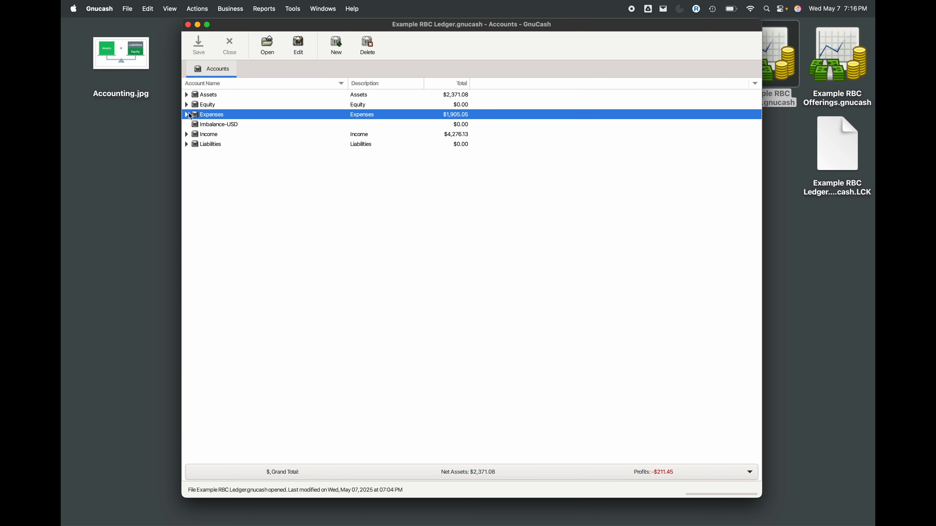
- View the accounting equation diagram in Accounting.jpg using Preview, and move its window fully into view
double_click(147, 65)
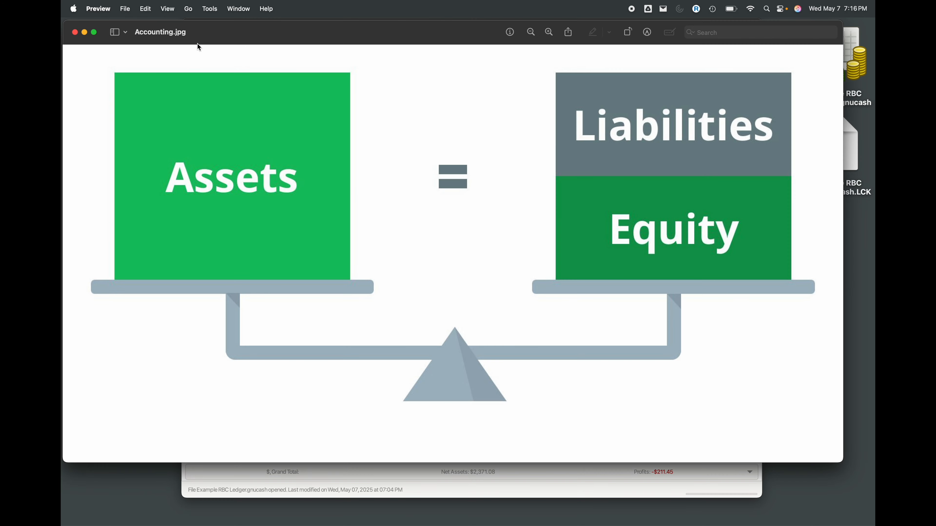
left_click_drag(269, 28, 283, 28)
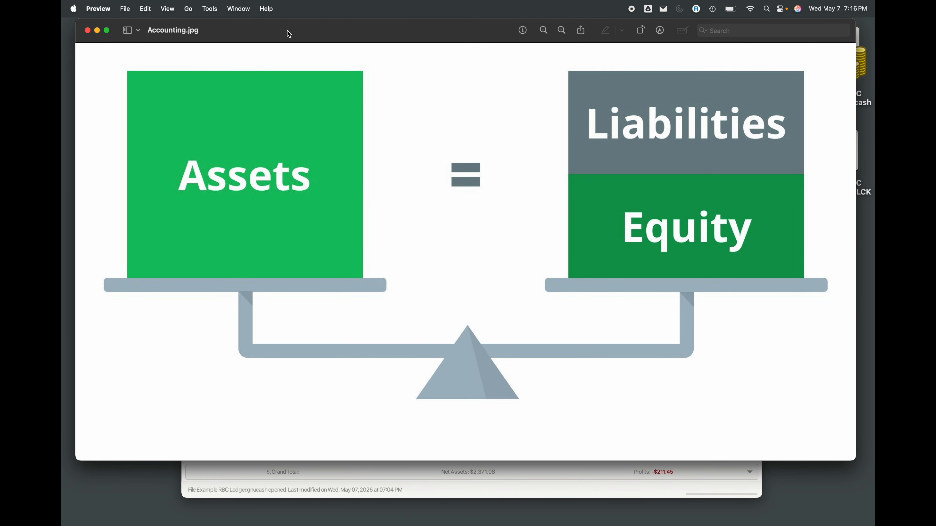
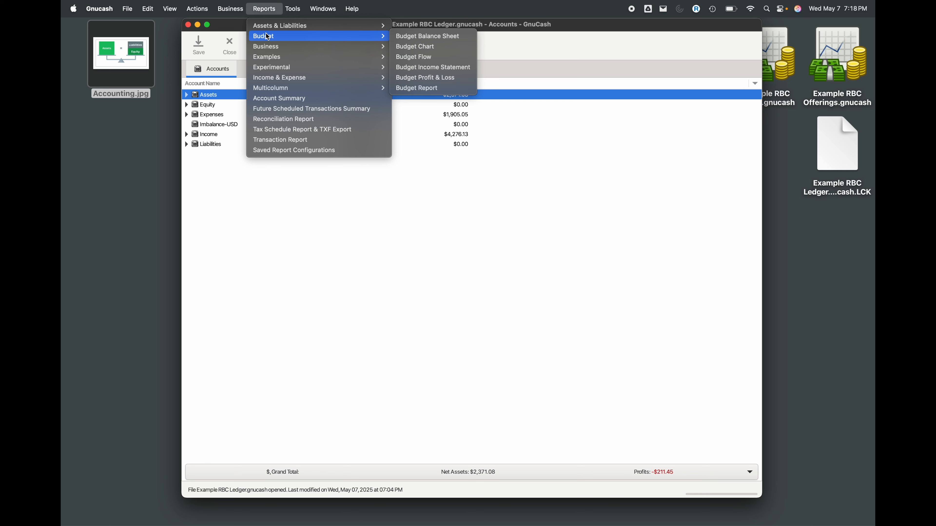
- Leave the list of GnuCash report types and switch back to the Resources page in the browser
left_click(308, 240)
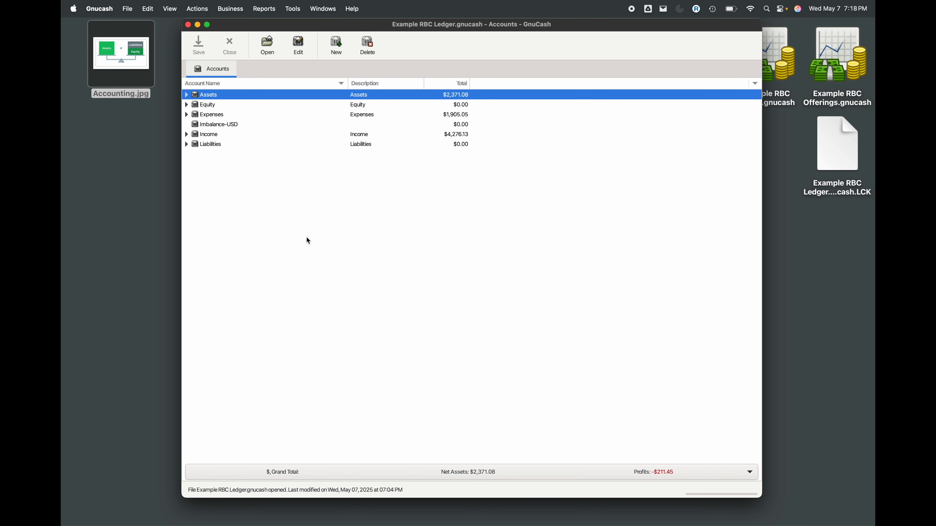
key("ctrl+Left")
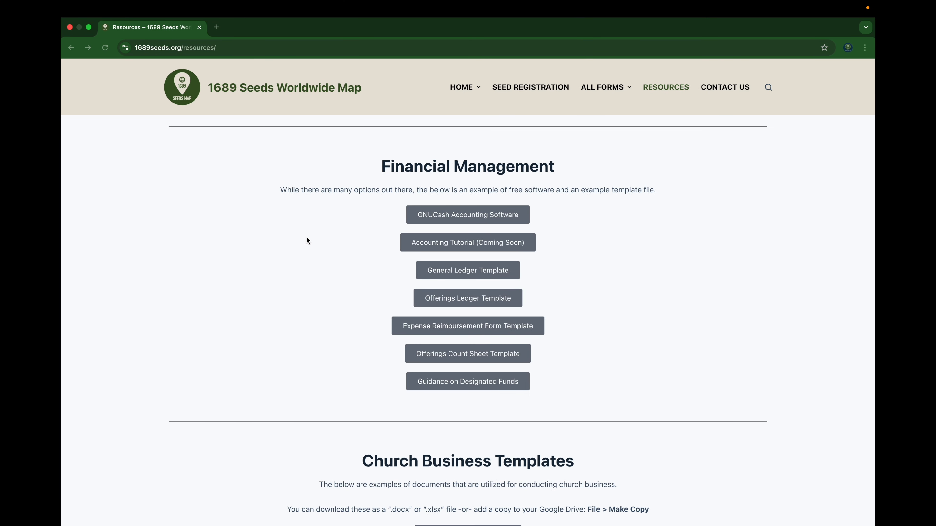
- Open the Budget Proposal Template from the Resources page and examine its title and the Rental and Facility Expenses row
scroll(374, 238, "down", 7)
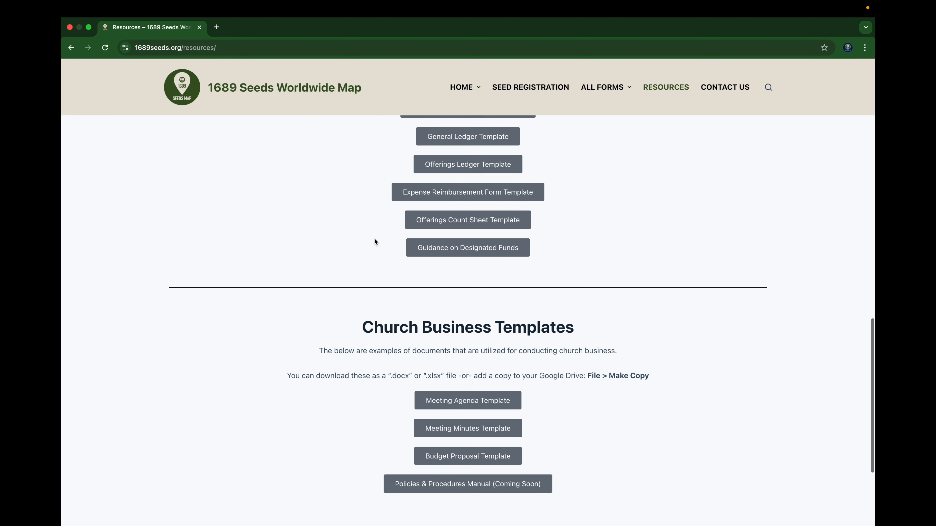
left_click(431, 314)
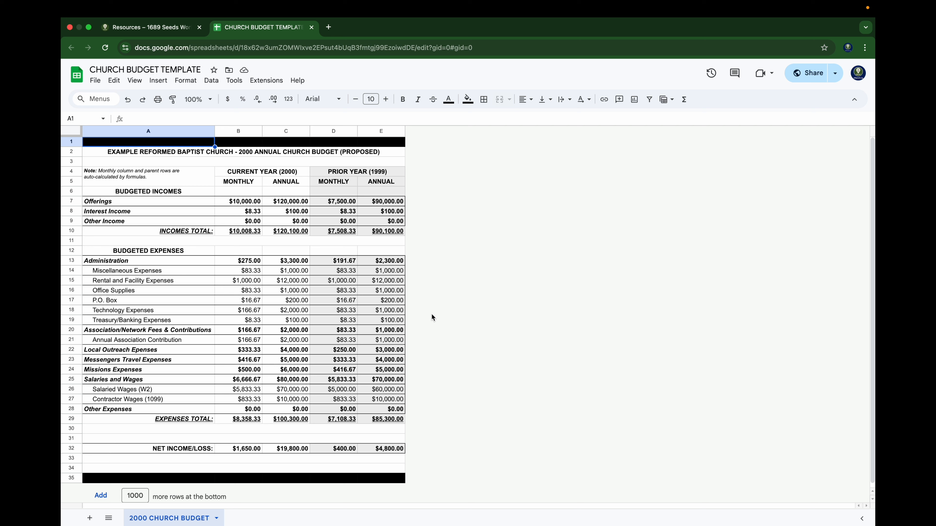
left_click(157, 284)
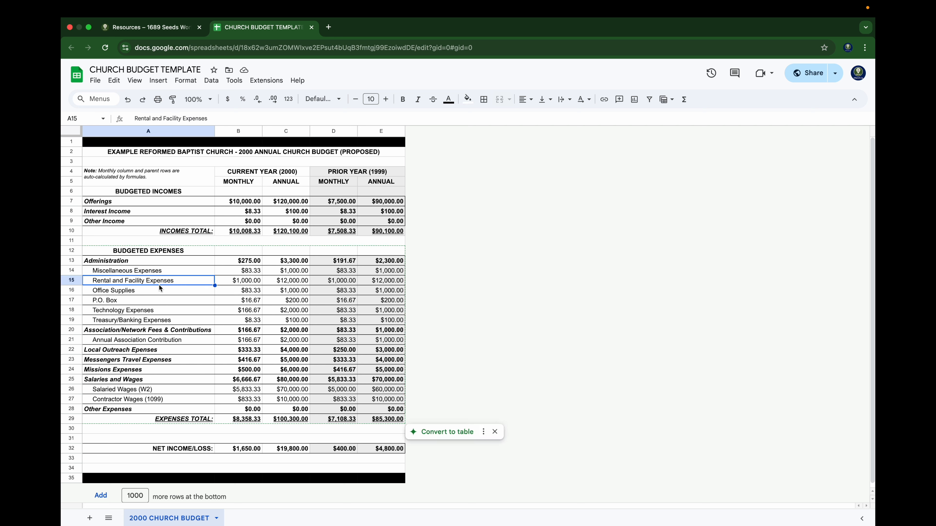
left_click(193, 154)
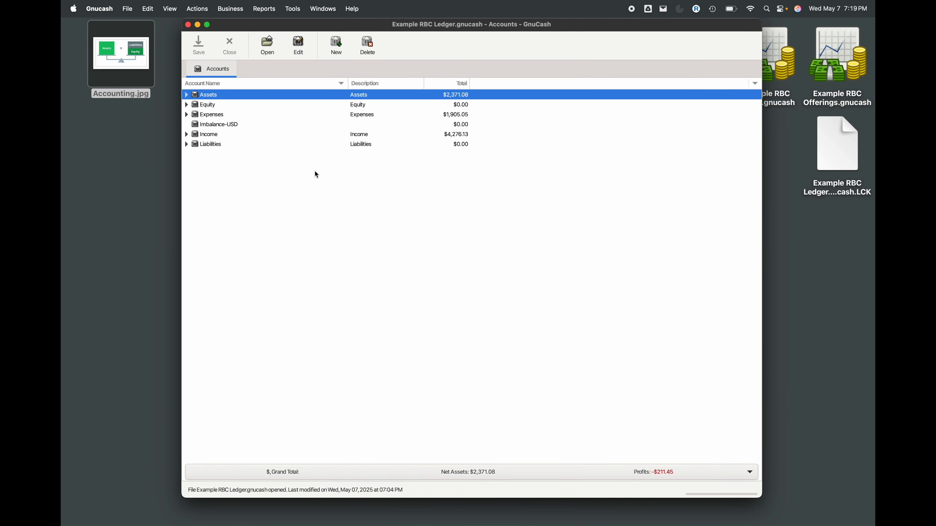
- Switch to GnuCash and generate an Income Statement report for the example ledger
left_click(264, 8)
mouse_move(272, 43)
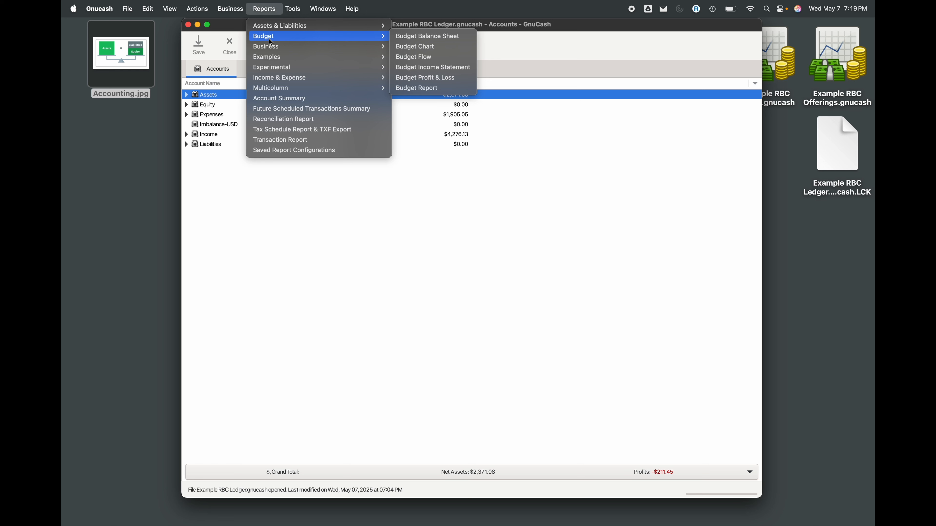
mouse_move(294, 79)
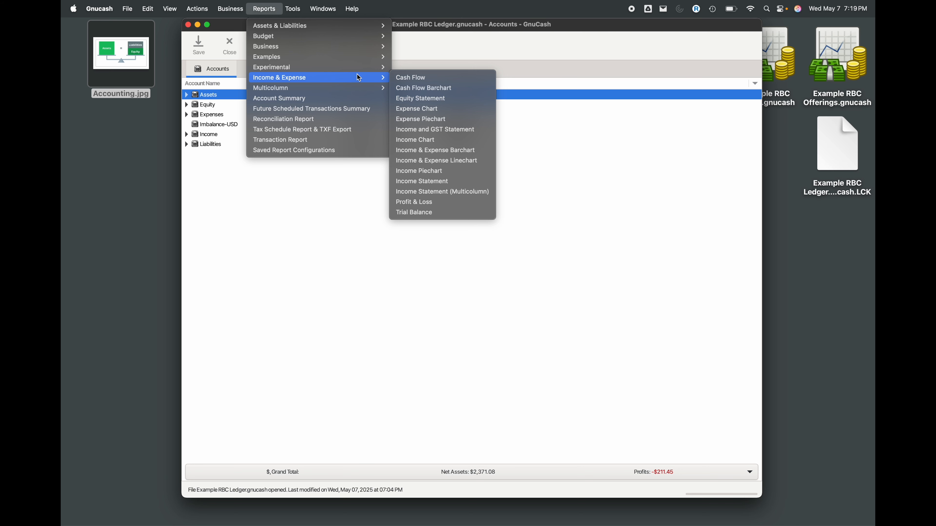
left_click(455, 180)
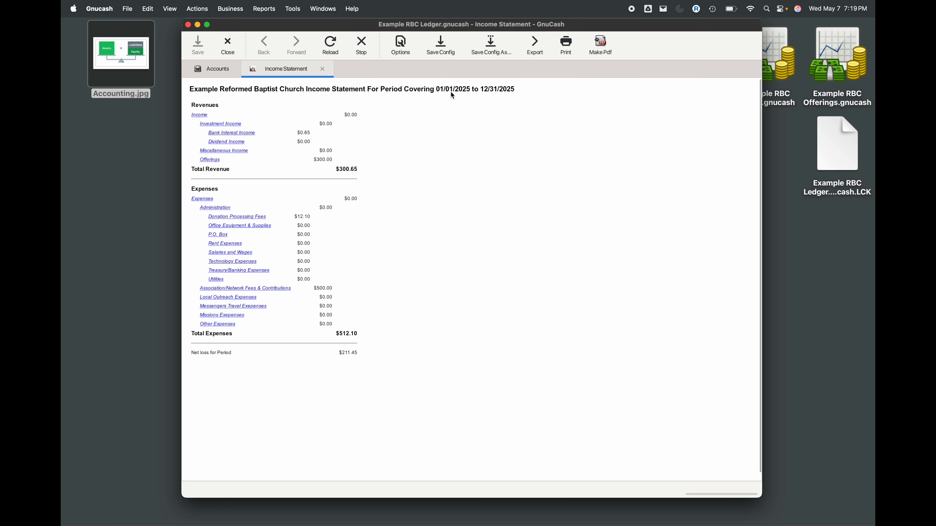
- Open the Income Statement options and switch both the start and end dates to specific calendar dates
left_click(401, 47)
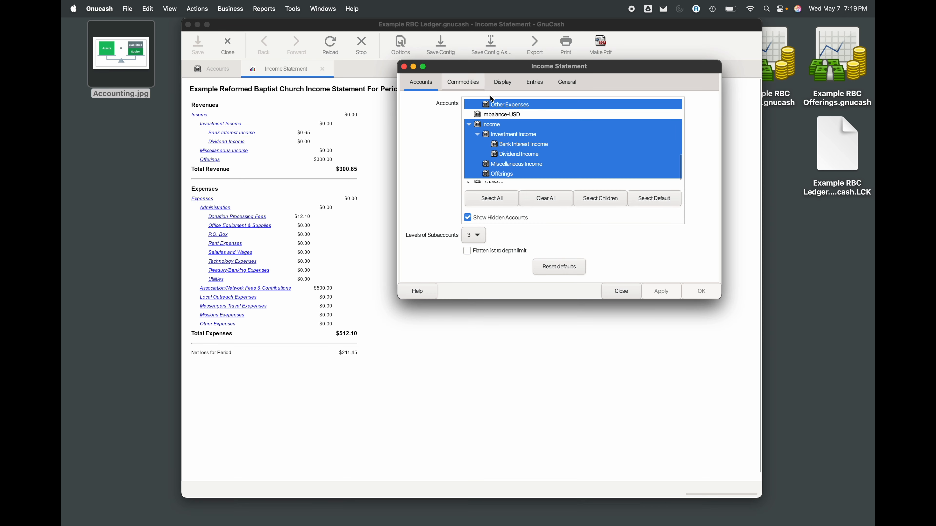
left_click(561, 86)
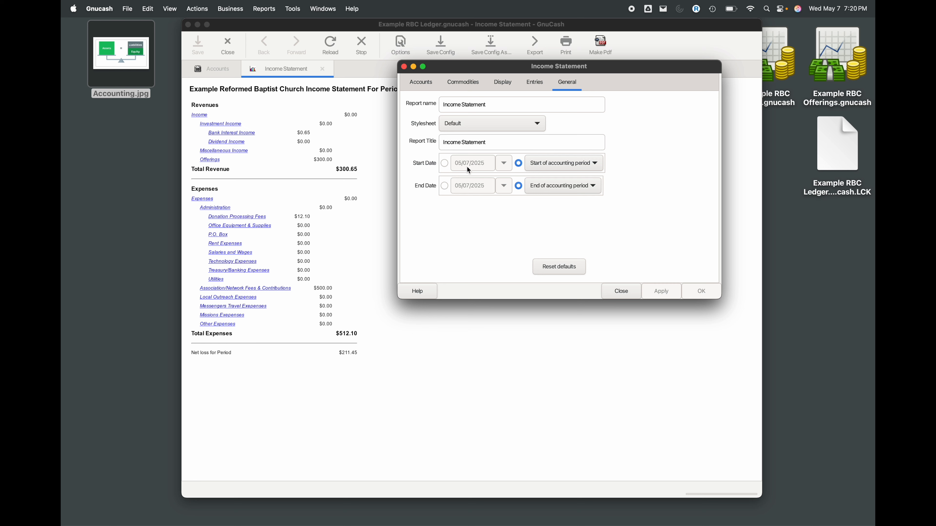
left_click(444, 163)
left_click(445, 186)
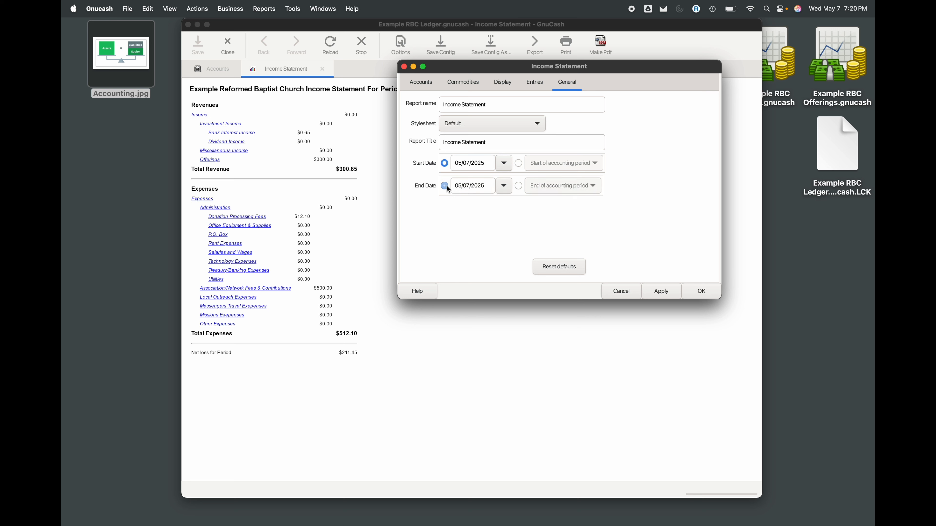
- Set the Income Statement period to 01/01/2024 through 12/31/2024, apply it and close the options
left_click(462, 163)
left_click(460, 186)
key("BackSpace")
key("BackSpace")
type("12")
key("BackSpace")
key("BackSpace")
type("31")
key("Right")
key("Right")
key("BackSpace")
type("4")
left_click(650, 293)
left_click(627, 295)
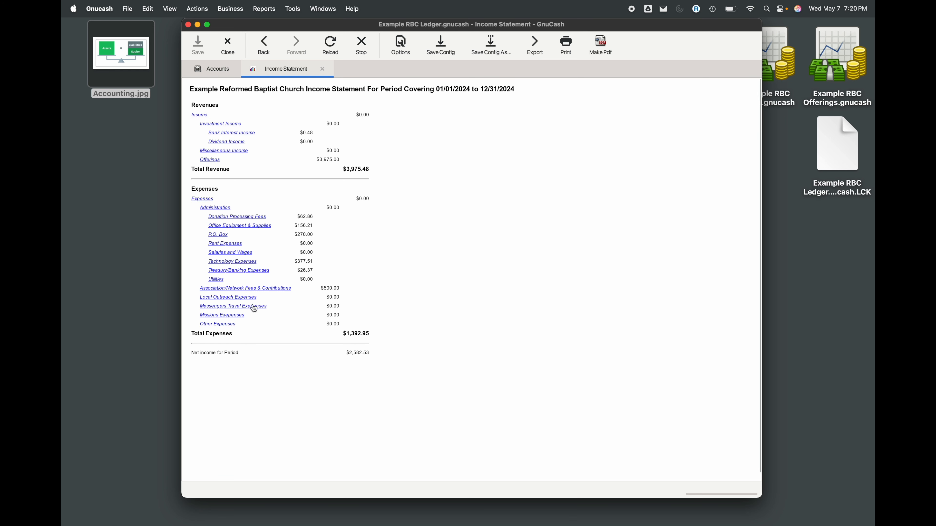
- Review which accounts are selected for the Income Statement and close the options without changes
left_click(401, 45)
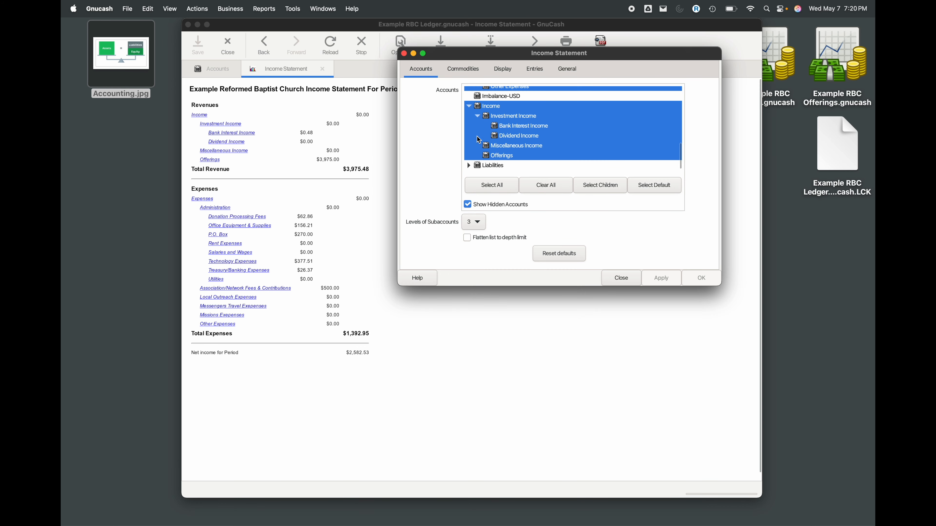
scroll(501, 145, "up", 10)
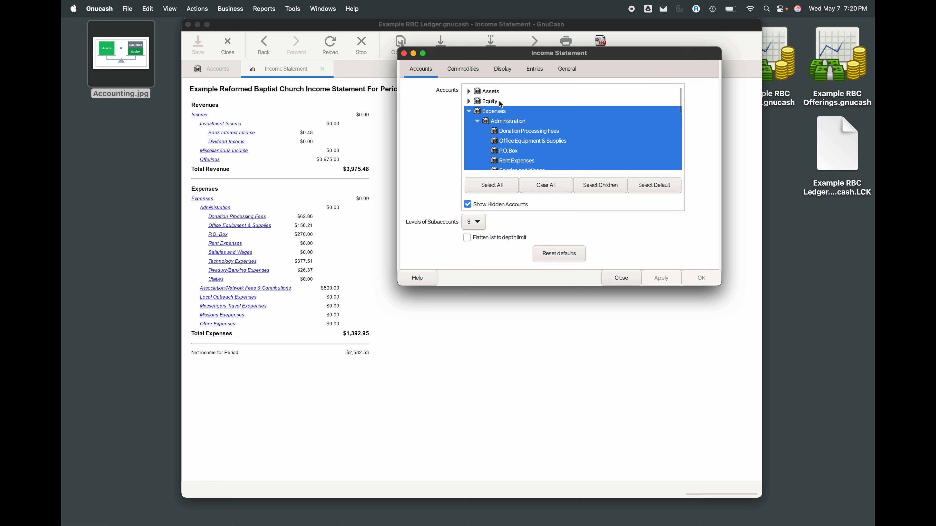
scroll(499, 101, "down", 5)
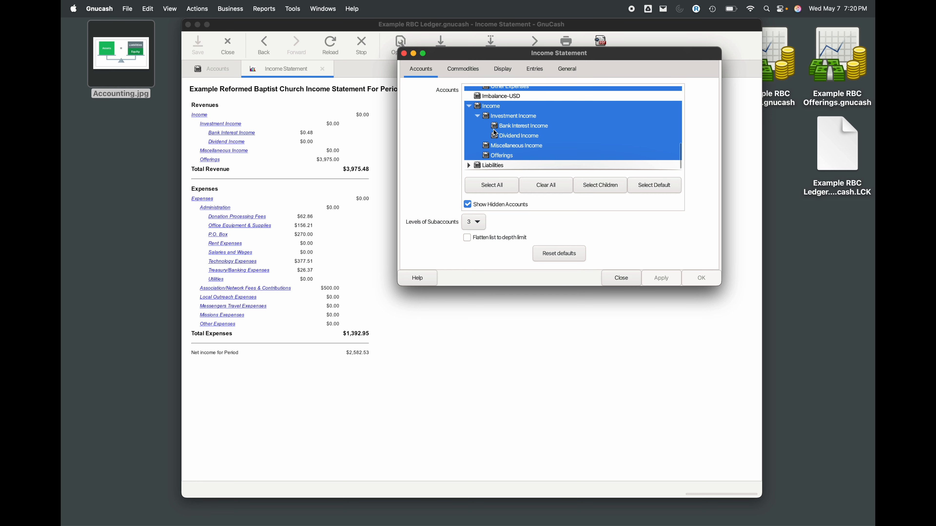
scroll(494, 129, "up", 5)
scroll(530, 156, "down", 5)
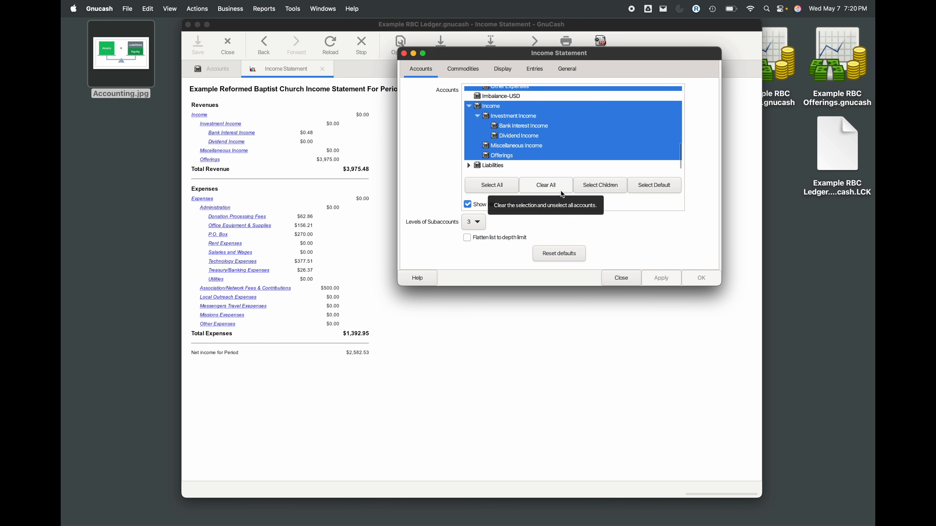
left_click(622, 279)
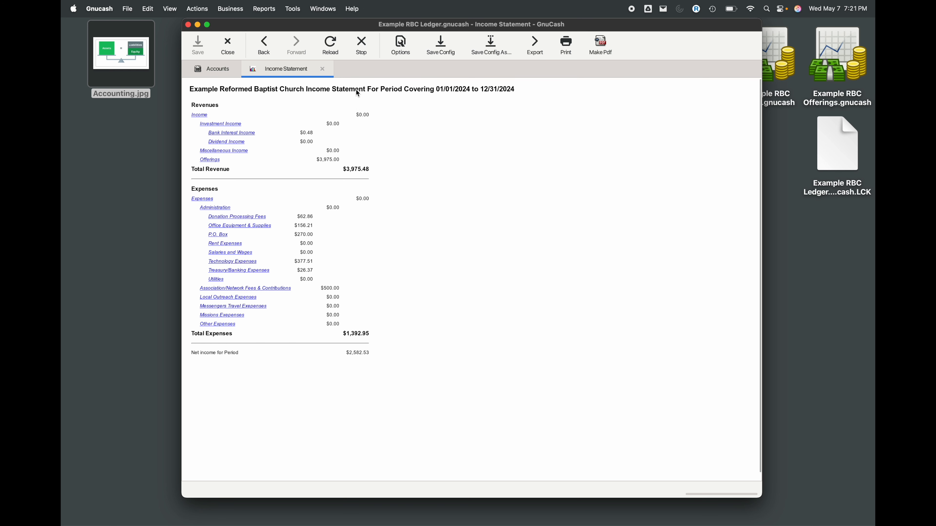
- Close the Income Statement report and revisit the church budget spreadsheet in the browser before returning to GnuCash
left_click(323, 69)
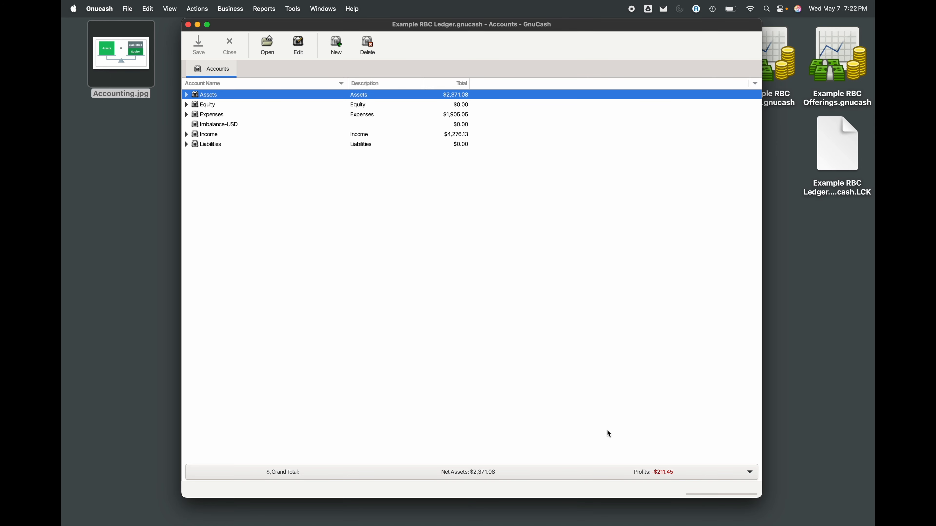
key("ctrl+Left")
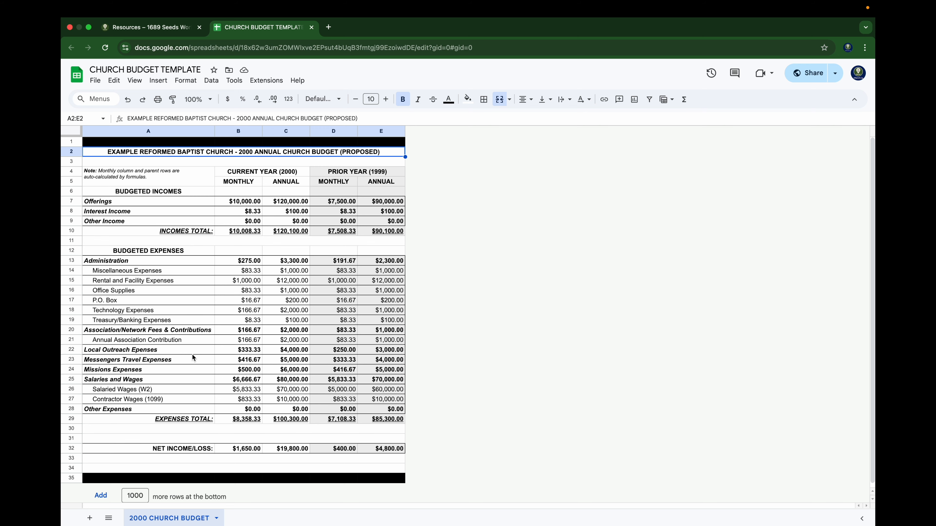
key("ctrl+Right")
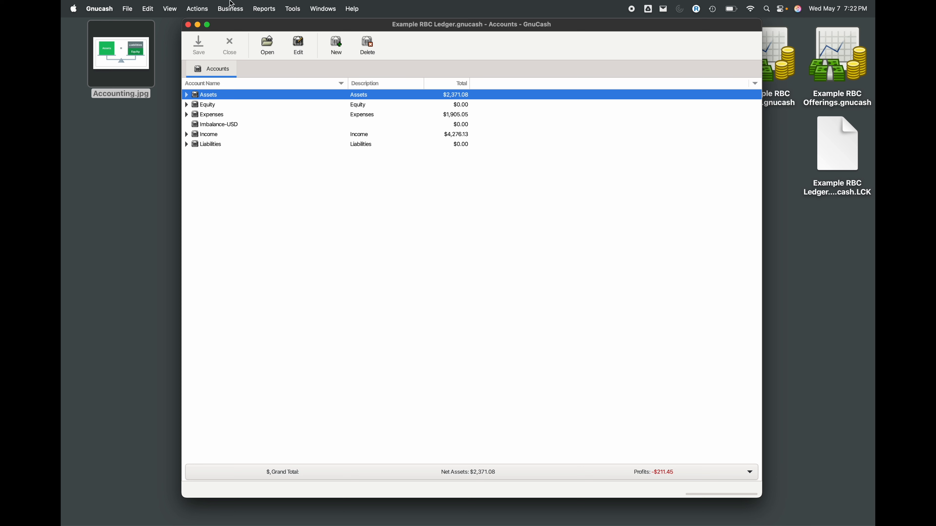
- Generate a Balance Sheet report for the example ledger
left_click(265, 4)
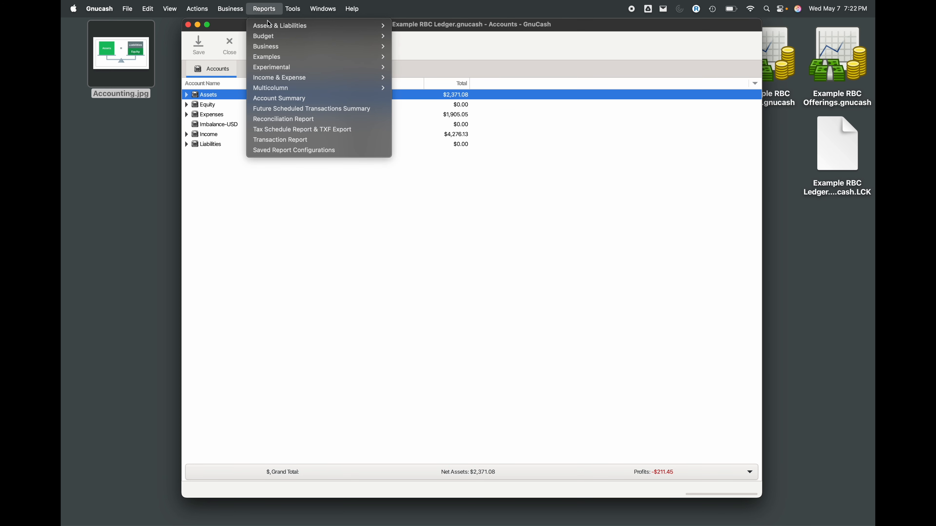
mouse_move(275, 30)
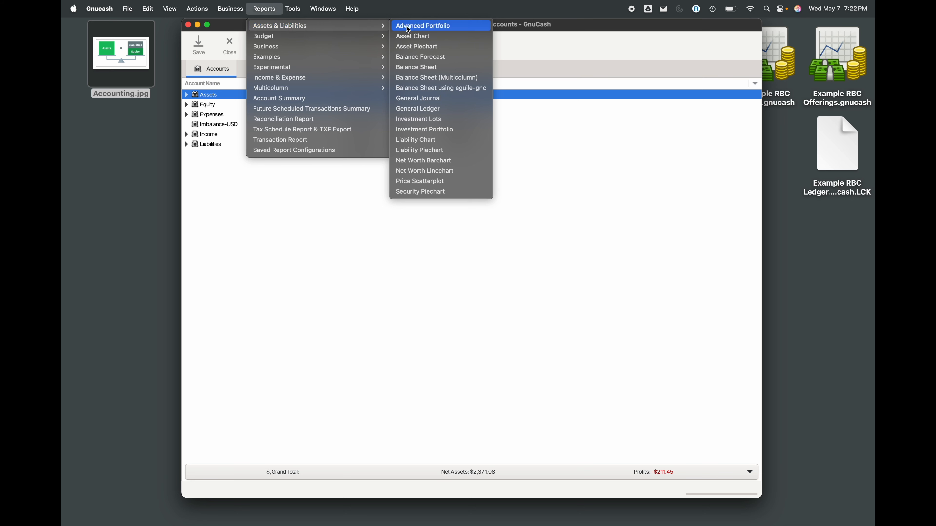
left_click(431, 70)
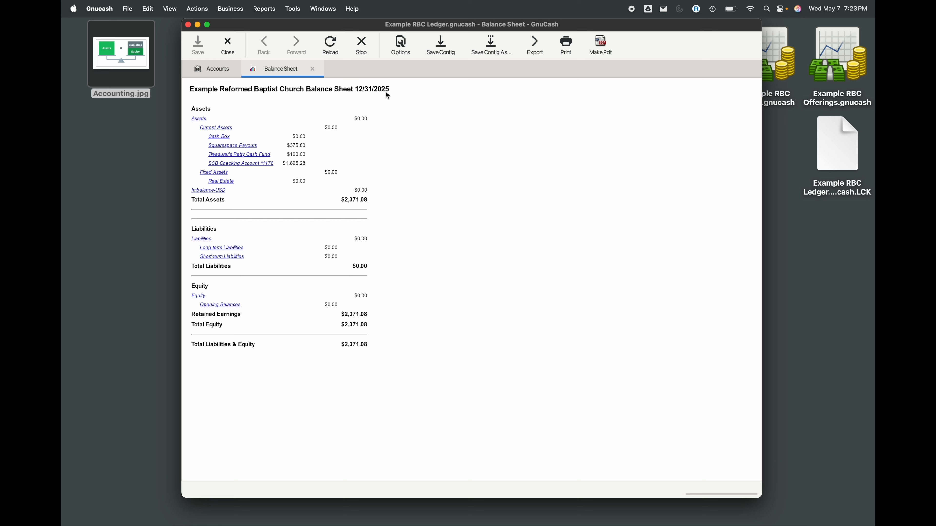
- Examine the full list of accounts selected in the Balance Sheet report options
left_click(400, 46)
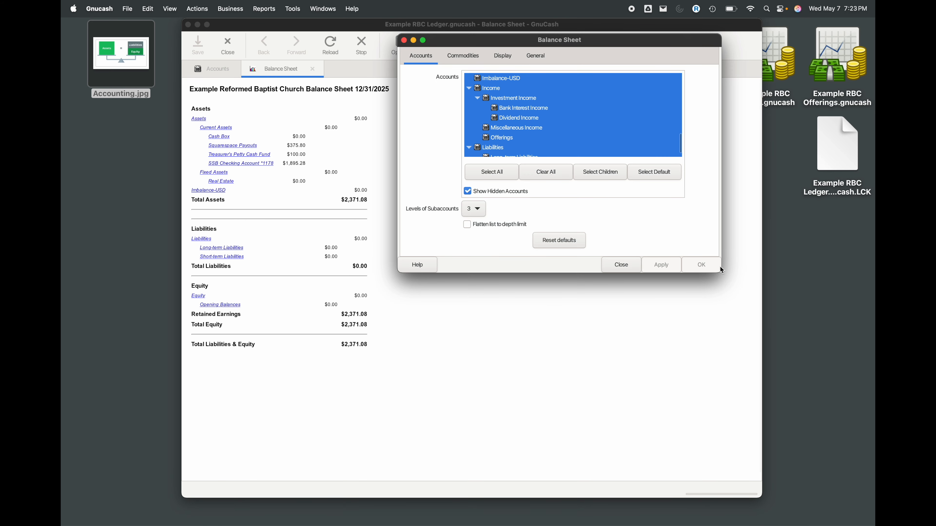
scroll(503, 100, "up", 3)
scroll(503, 100, "up", 5)
scroll(503, 101, "up", 2)
scroll(503, 101, "down", 8)
scroll(503, 100, "down", 3)
scroll(503, 100, "up", 5)
scroll(502, 98, "up", 10)
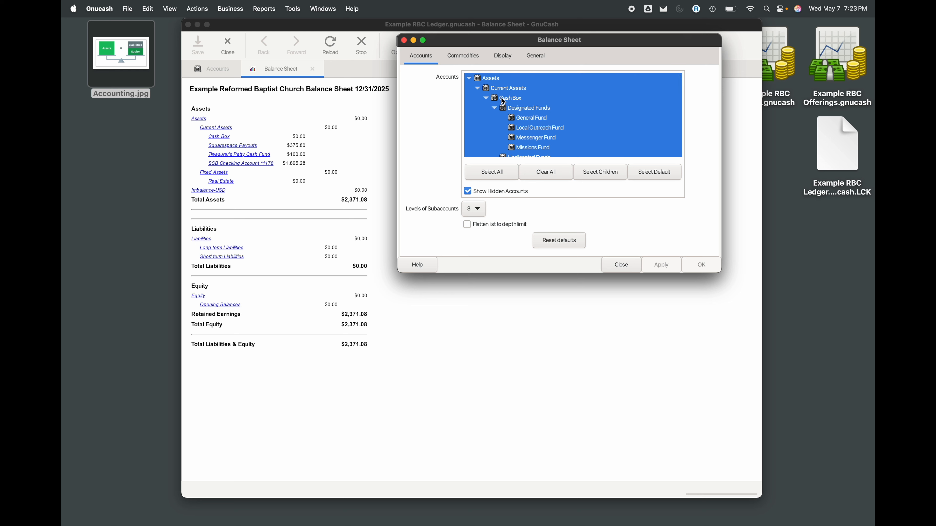
- Set the Balance Sheet date to 12/31/2024, apply it, and close the options and the report
left_click(536, 55)
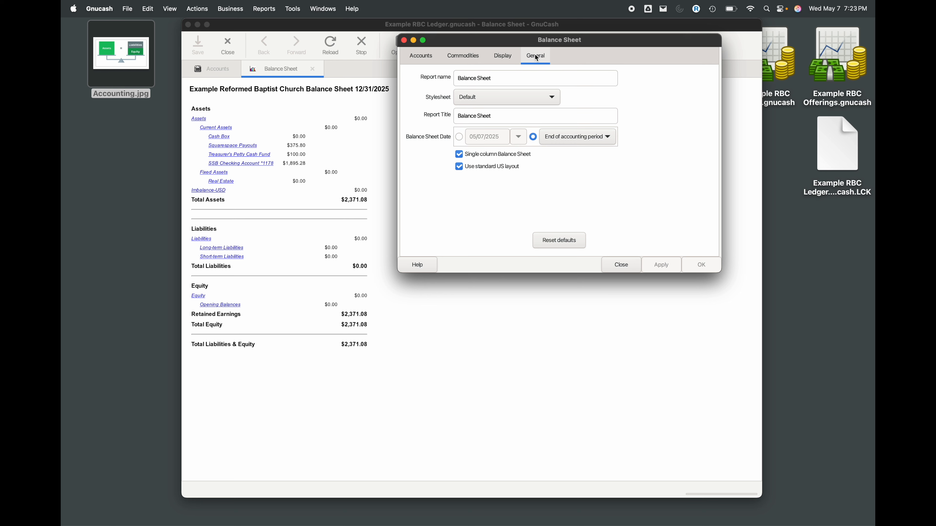
left_click(459, 137)
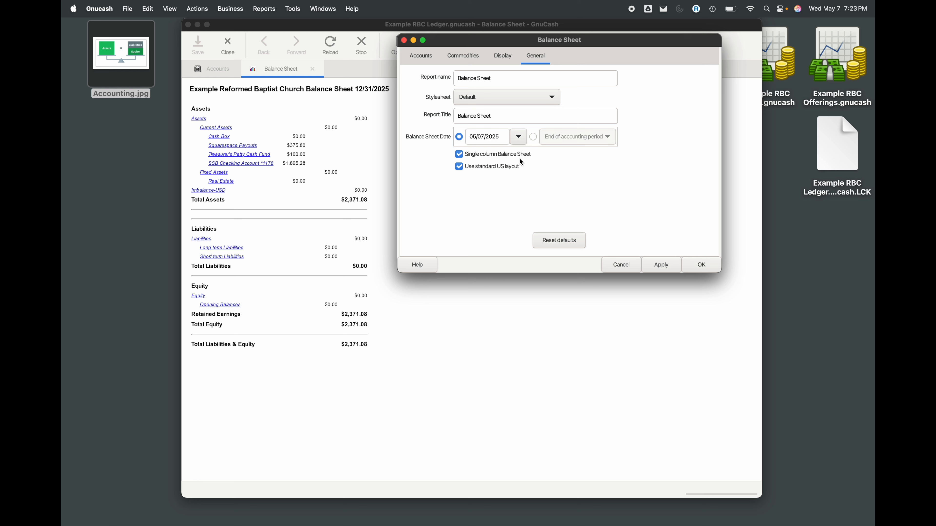
double_click(478, 139)
type("01")
key("BackSpace")
type("1")
key("Right")
key("Right")
left_click(661, 265)
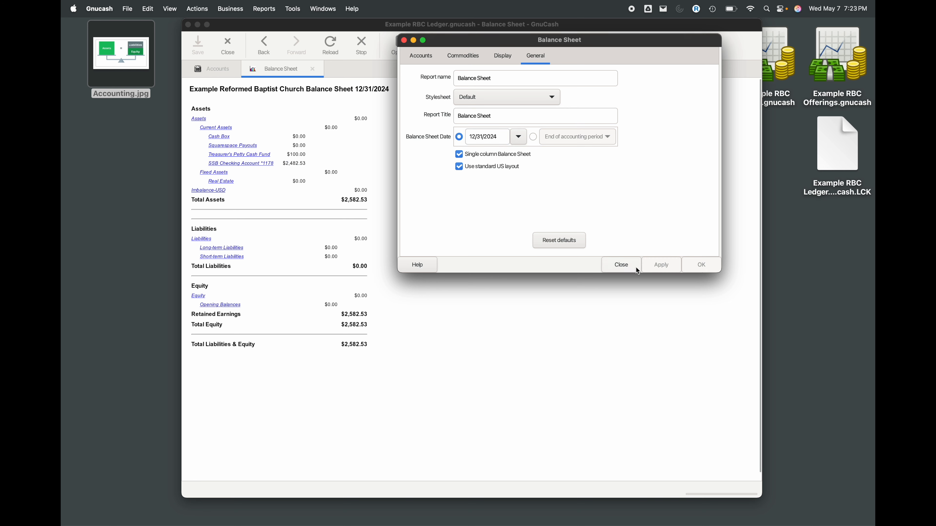
left_click(631, 266)
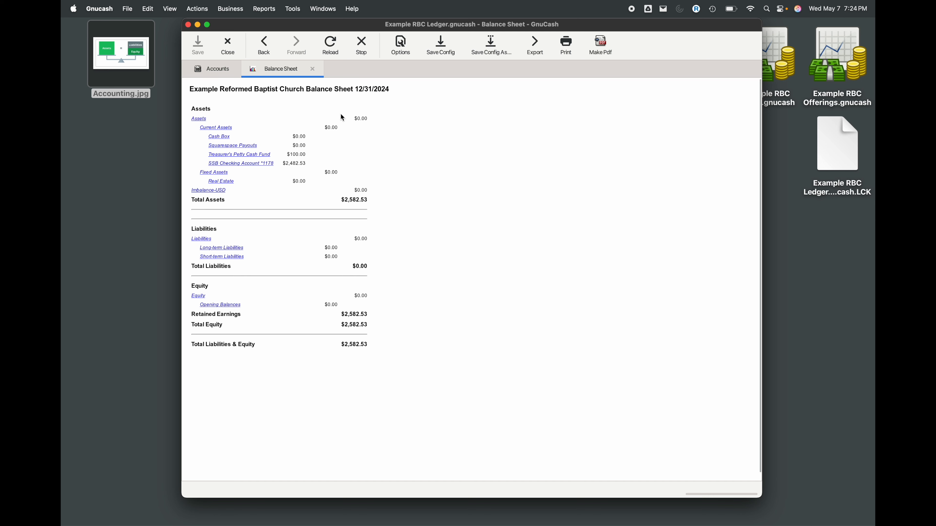
left_click(313, 69)
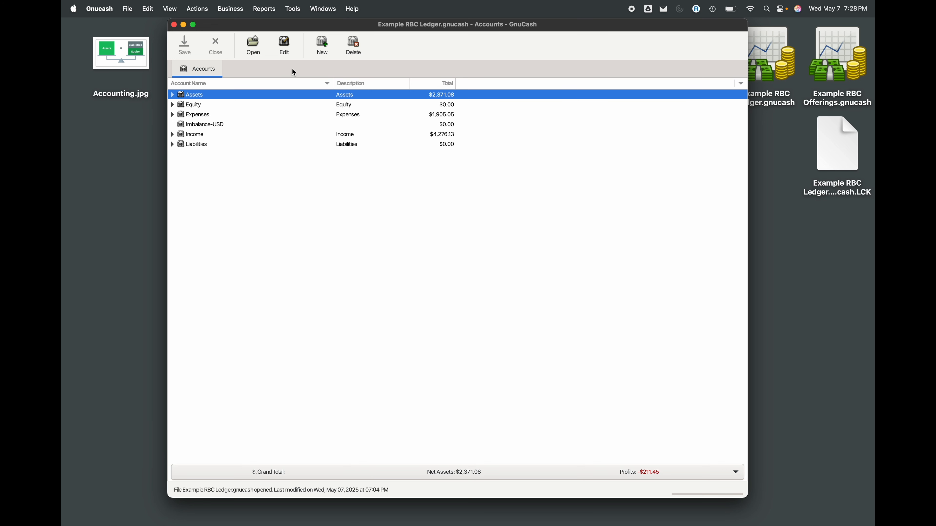
- Open the Example RBC Offerings.gnucash file and resize its window to be narrower and taller
left_click(129, 8)
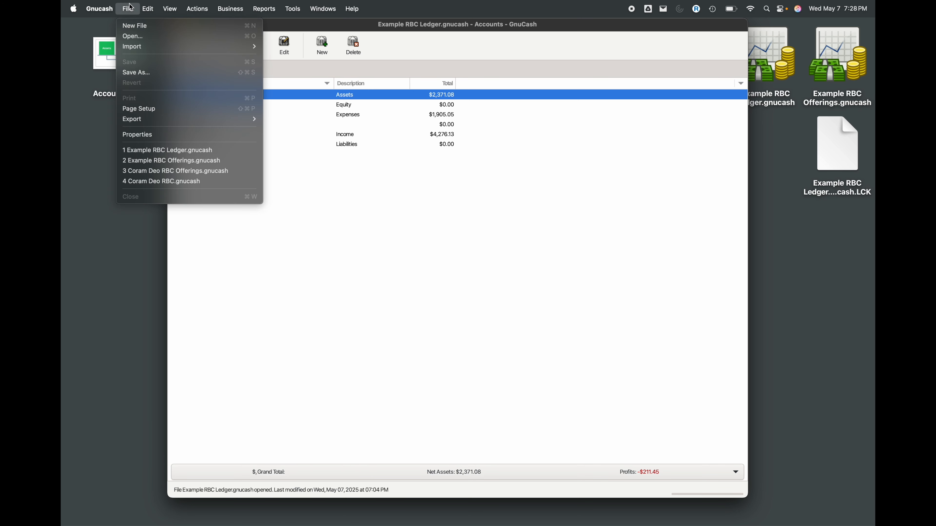
left_click(148, 161)
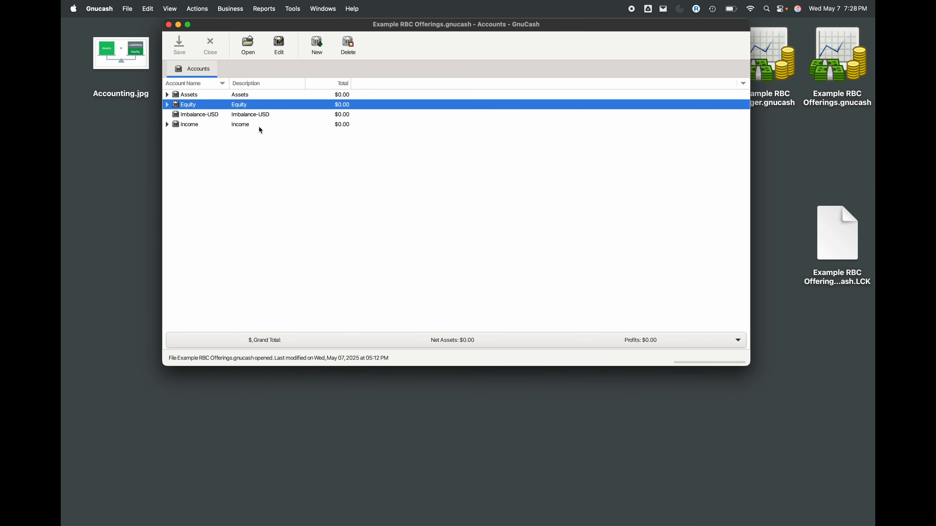
left_click_drag(748, 363, 686, 413)
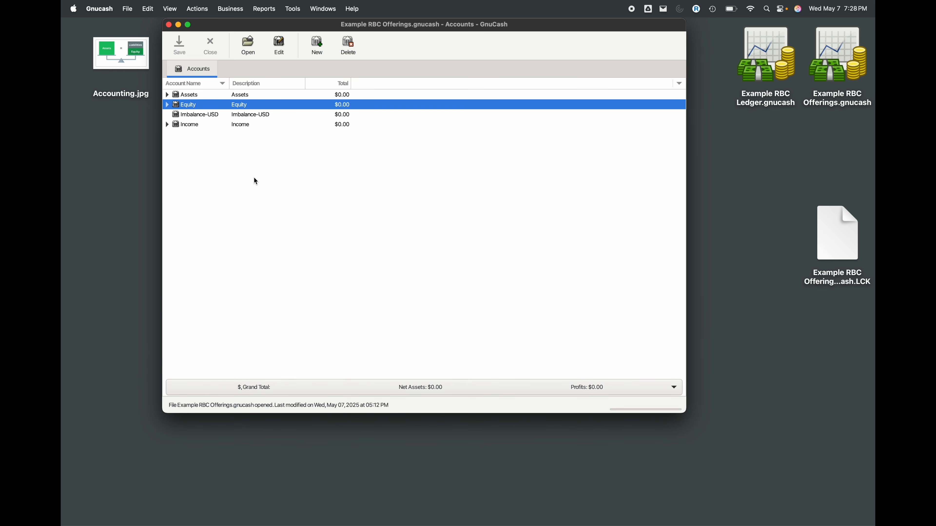
- Expand the Income and Offerings accounts and widen the Account Name column to fit the full donor names
left_click(167, 125)
left_click(175, 135)
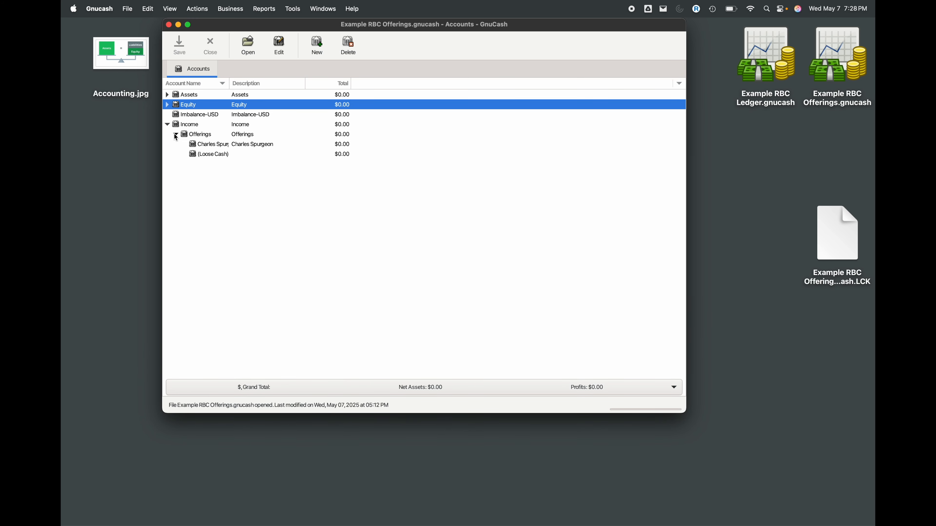
left_click(183, 126)
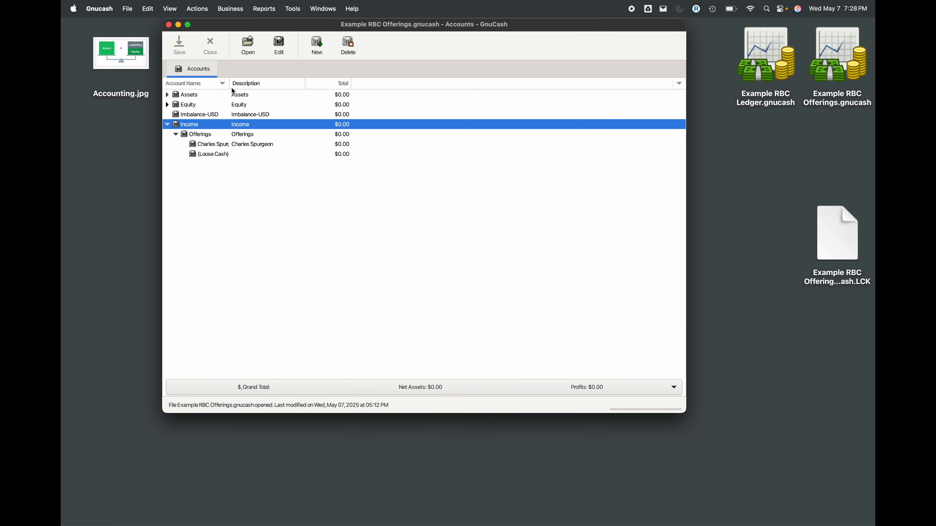
left_click_drag(230, 86, 265, 94)
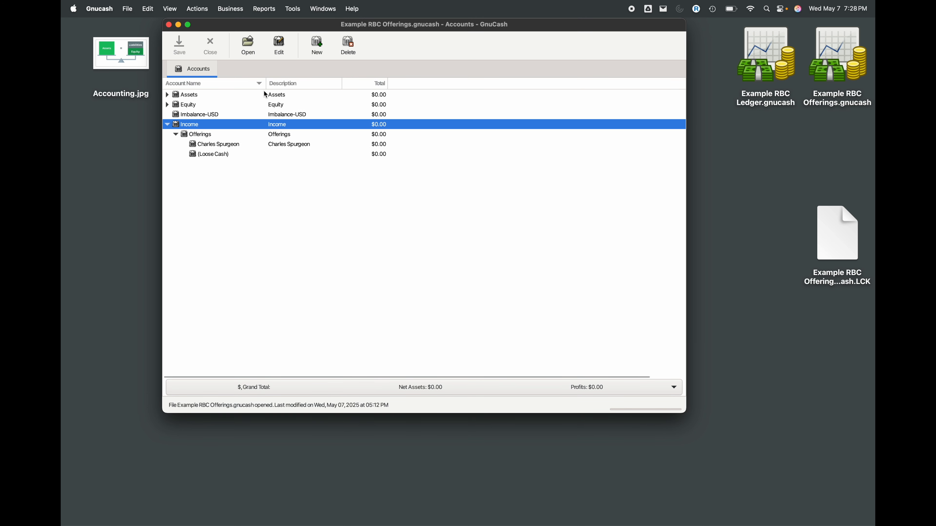
- Open the Charles Spurgeon donor register and enter income of 1,000.00 with Assets:Collected Offerings:General Fund as the transfer account
left_click(226, 151)
left_click(214, 147)
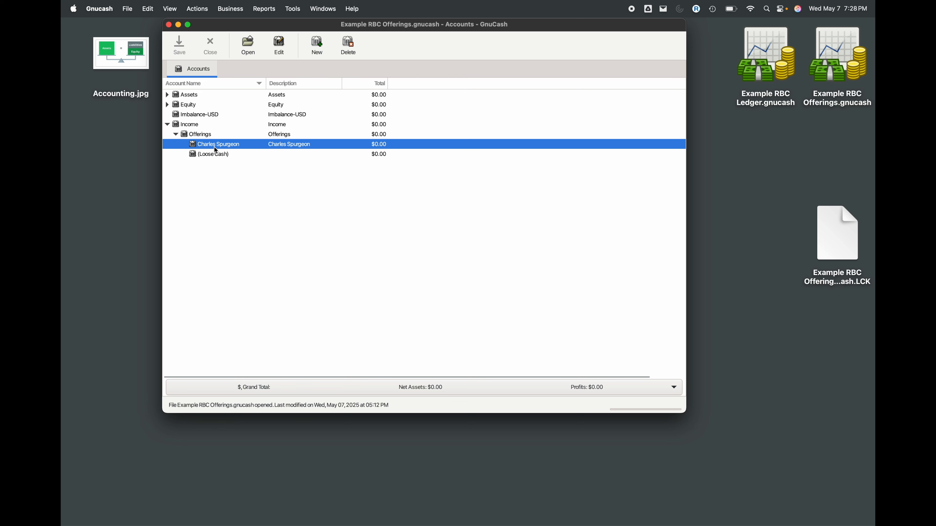
double_click(214, 147)
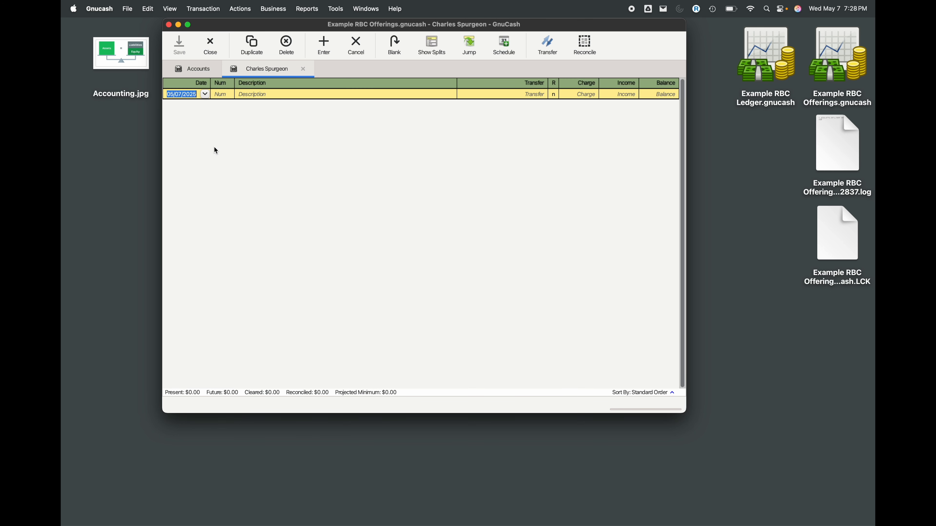
left_click(513, 96)
left_click(542, 94)
left_click(540, 116)
left_click(574, 92)
left_click(618, 95)
type("1,00")
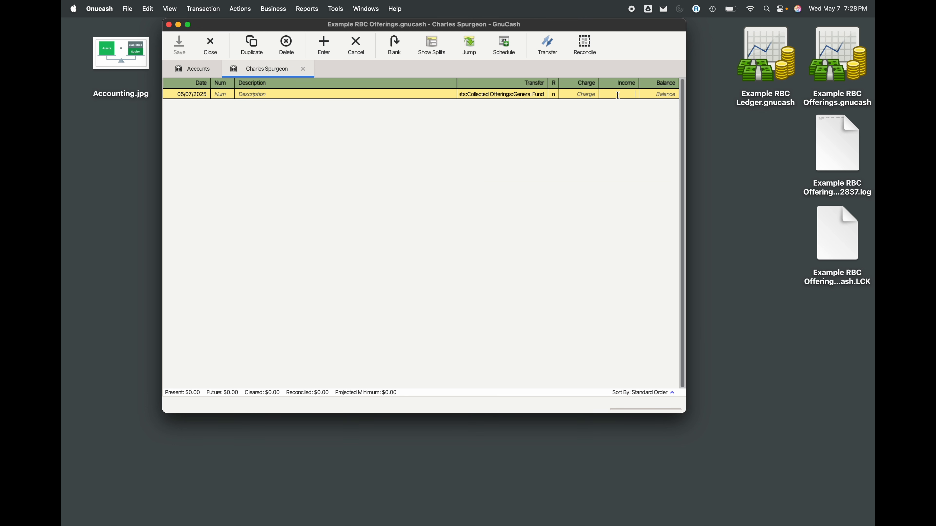
type("000")
- Set the donor entry's date to 05/07/1689 and its description to DONATION, save the transaction and close the register
left_click(203, 97)
double_click(191, 95)
type("1689")
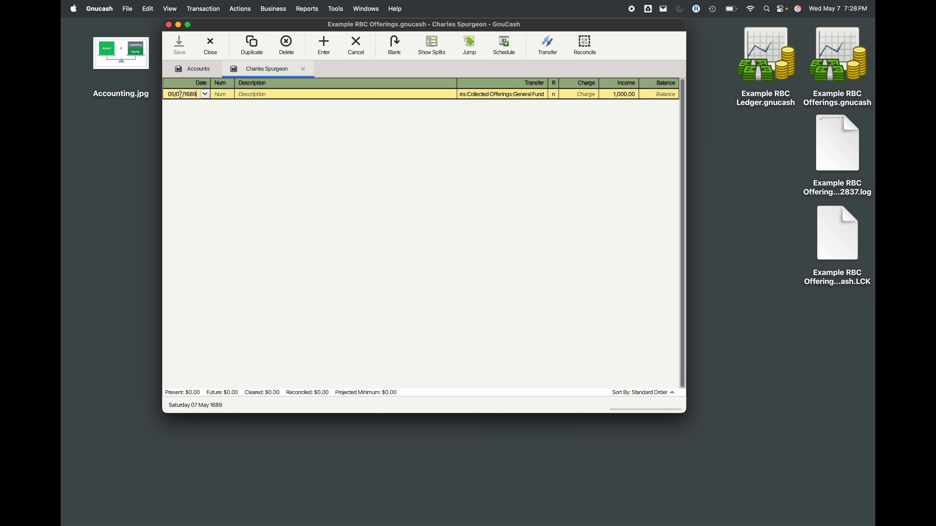
left_click(245, 95)
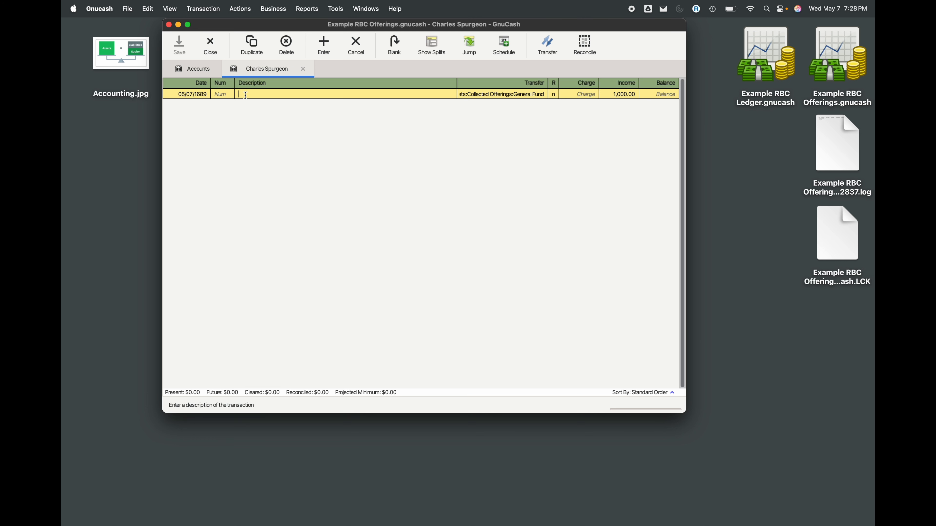
type("DONATION")
left_click(226, 95)
left_click(219, 56)
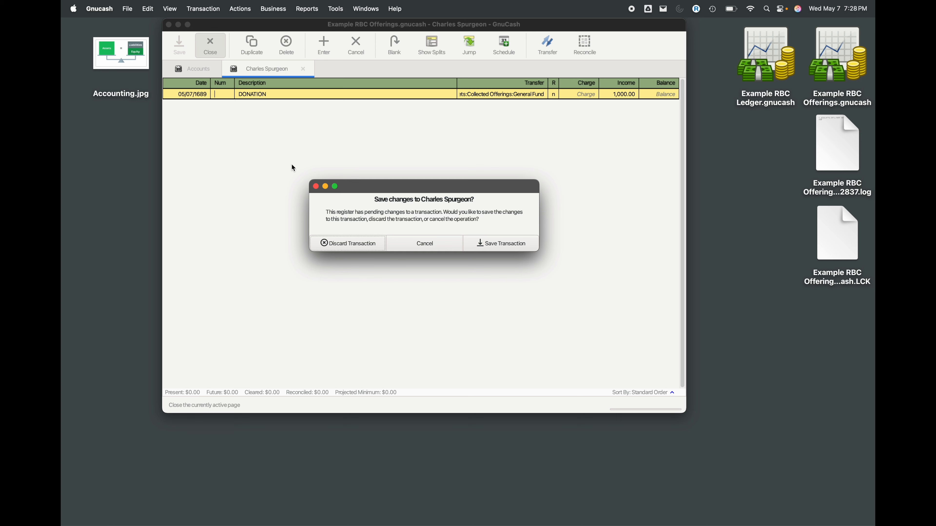
left_click(495, 245)
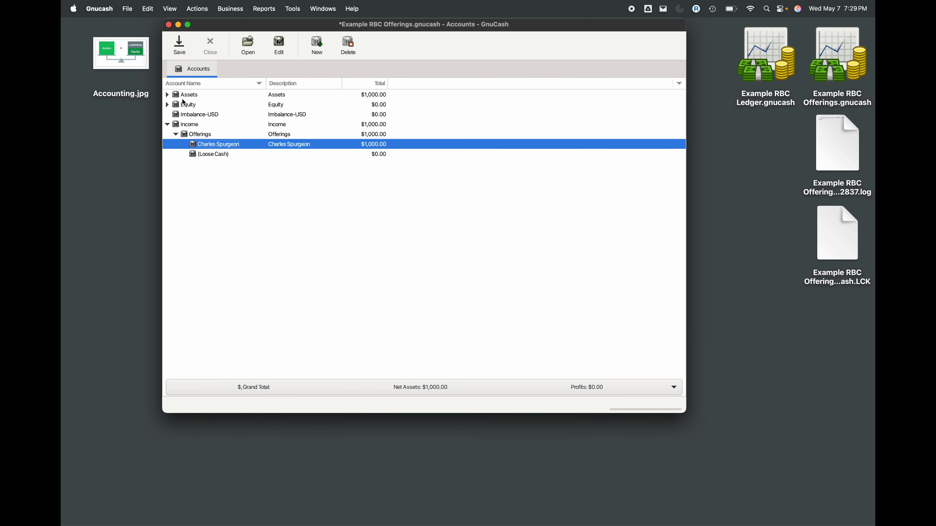
- Expand Assets and Collected Offerings to inspect the General Fund balance
left_click(167, 95)
left_click(176, 105)
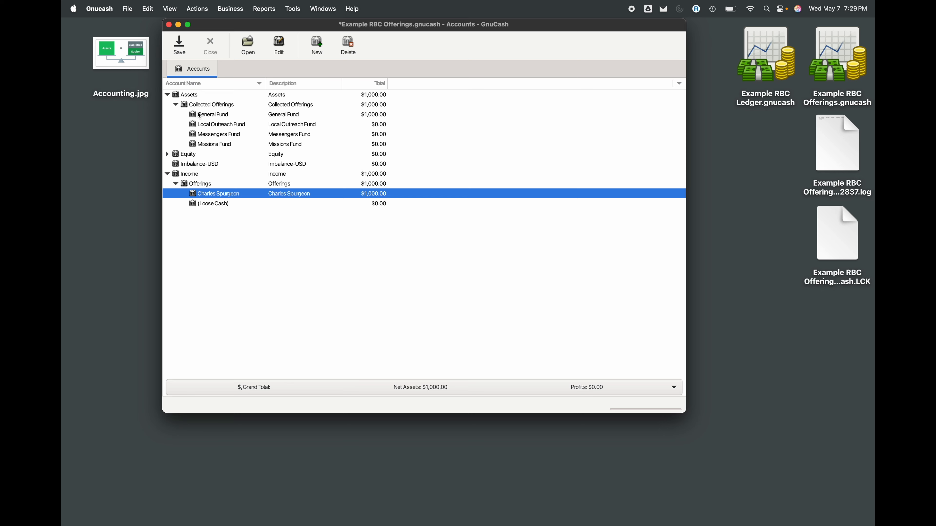
left_click(206, 116)
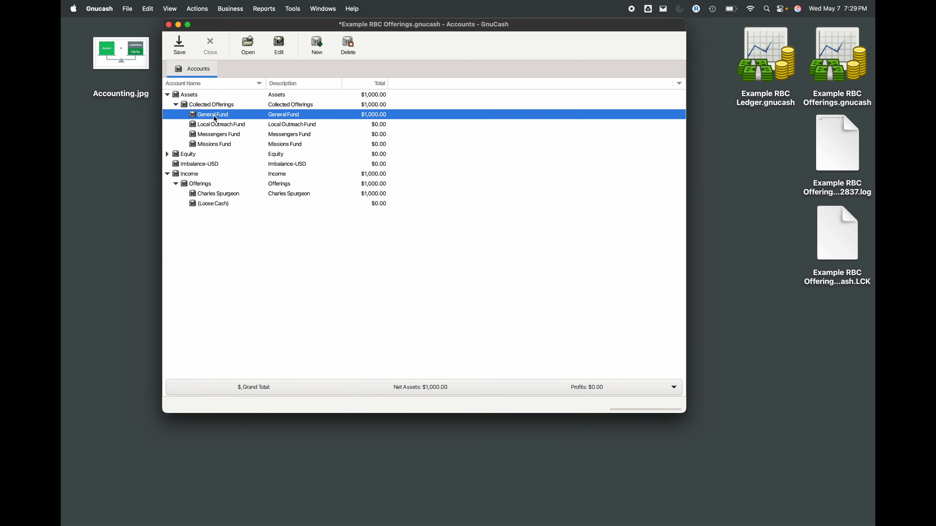
- Switch to the browser and view the Financial Management section of the 1689 Seeds Resources page
key("ctrl+Left")
left_click(238, 187)
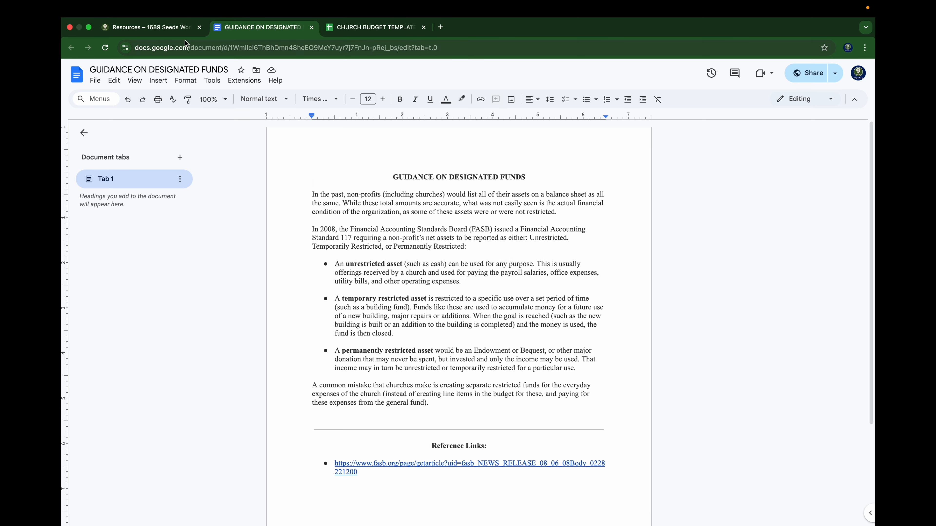
left_click(173, 27)
scroll(334, 400, "down", 1)
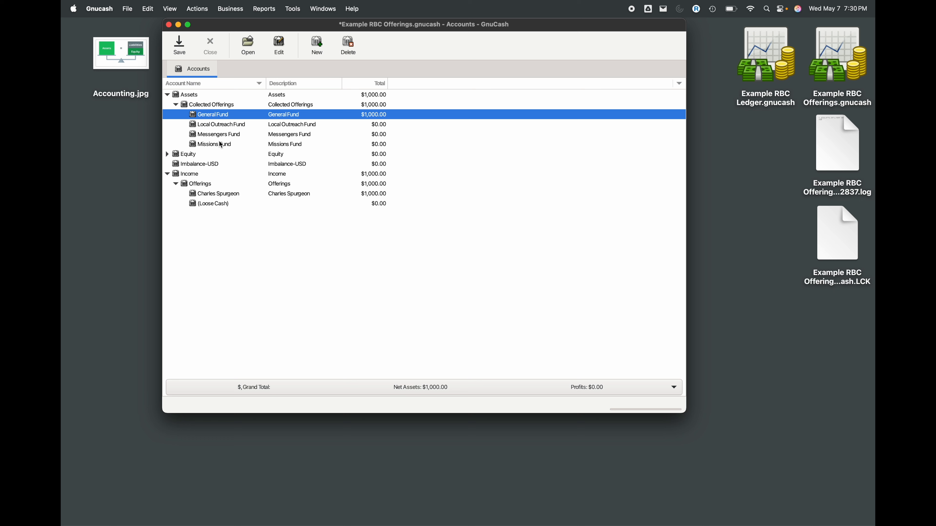
- Open the (Loose Cash) register under Income > Offerings and set the new entry's description to DONATION
left_click(206, 194)
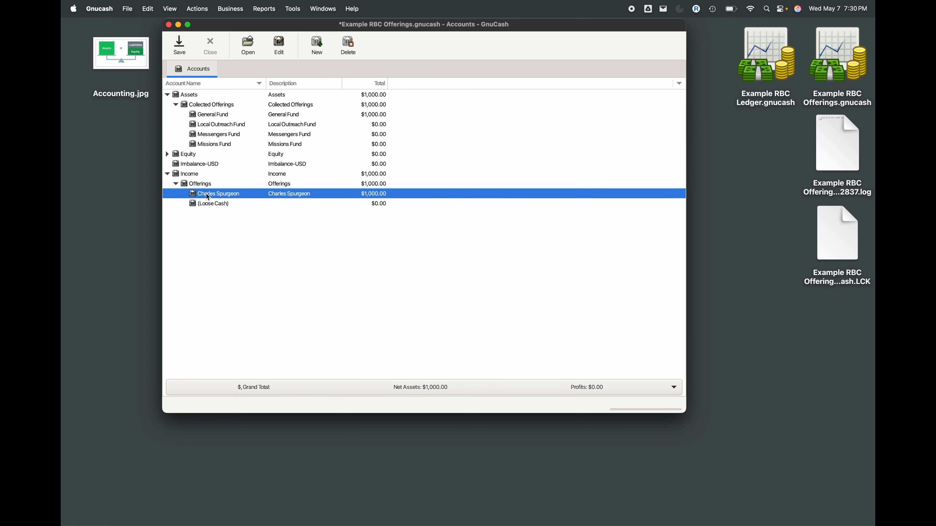
left_click(216, 116)
double_click(217, 205)
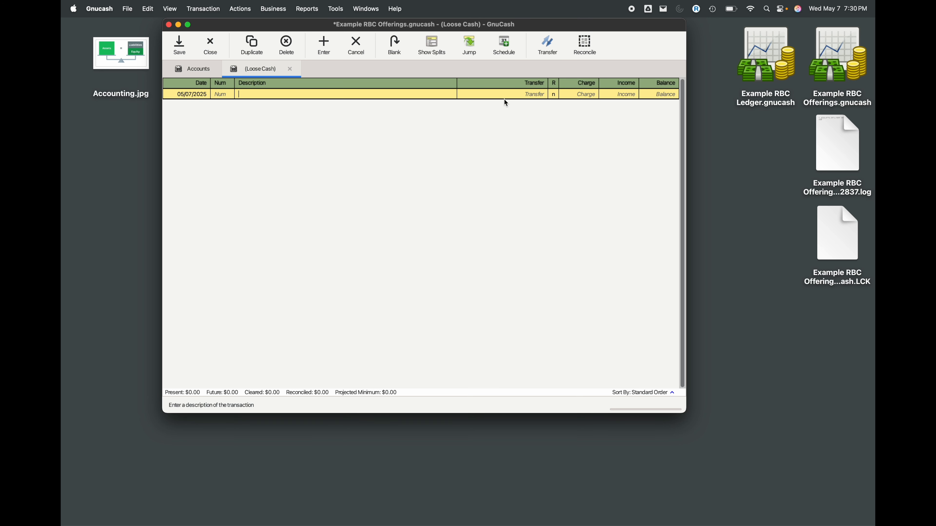
type("DONATION")
left_click(579, 95)
type("1689")
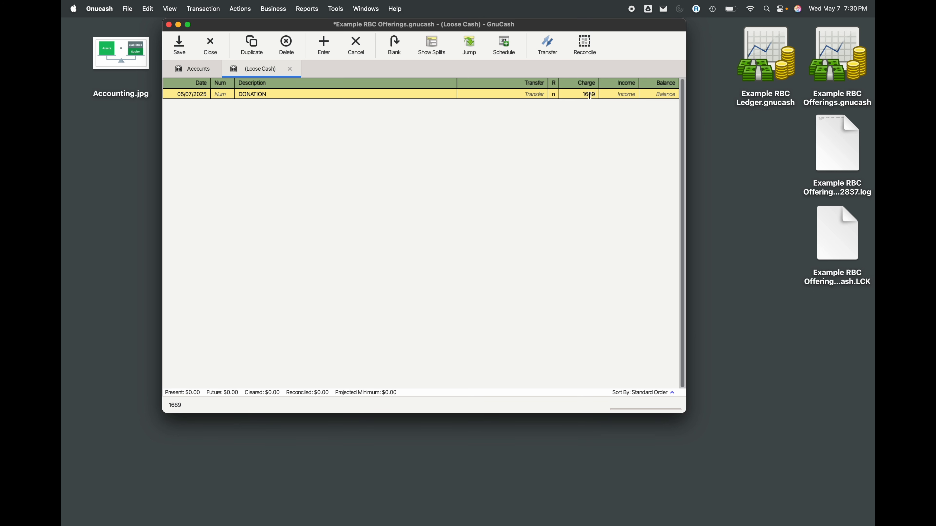
key("BackSpace")
key("BackSpace")
key("BackSpace")
key("BackSpace")
- Enter 1,689.00 as the loose cash income and set the transfer account to Assets:Collected Offerings:General Fund
left_click(625, 97)
type("1,689.00")
left_click(538, 93)
left_click(543, 96)
left_click(535, 106)
left_click(527, 94)
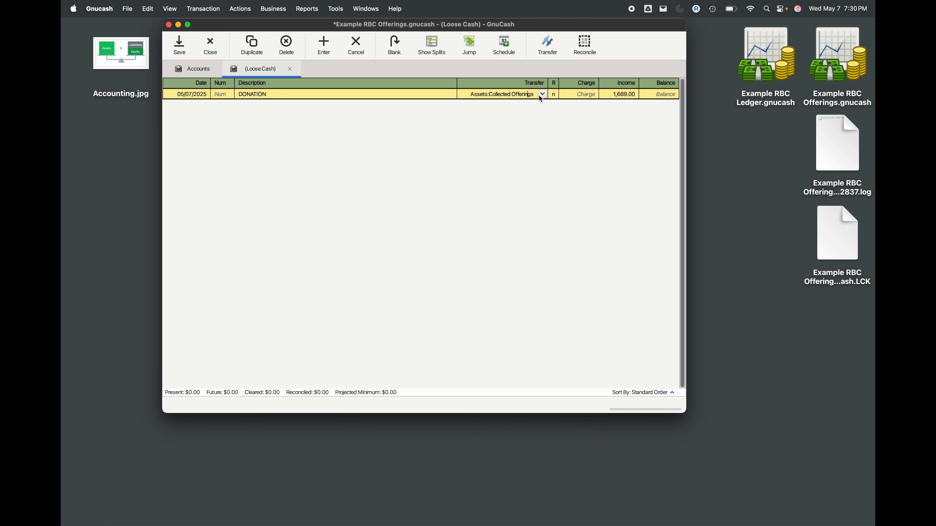
left_click(540, 96)
left_click(517, 114)
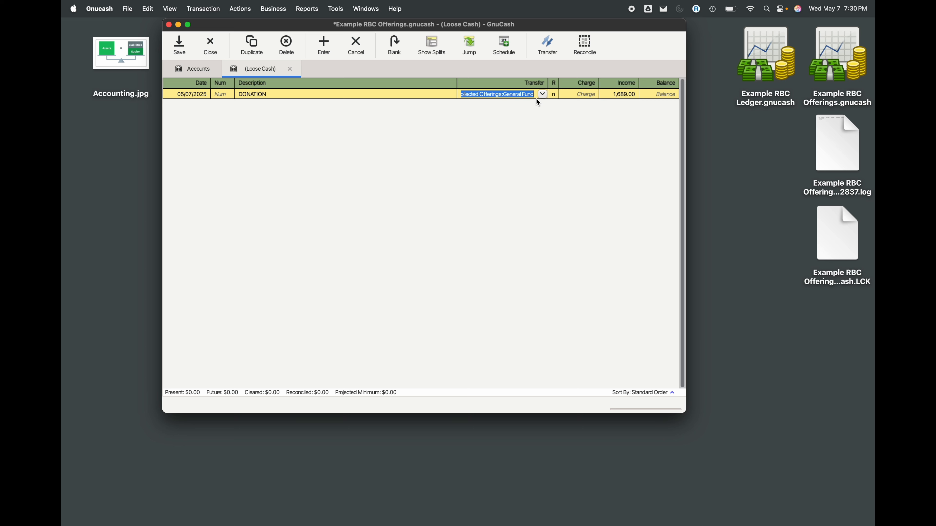
- Save the loose cash transaction and the offerings file, and close the (Loose Cash) register
left_click(180, 46)
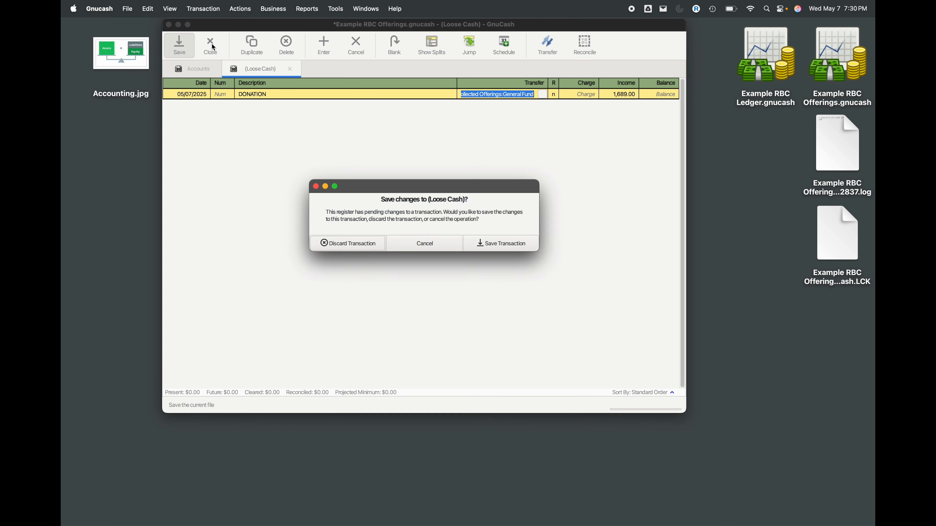
left_click(488, 244)
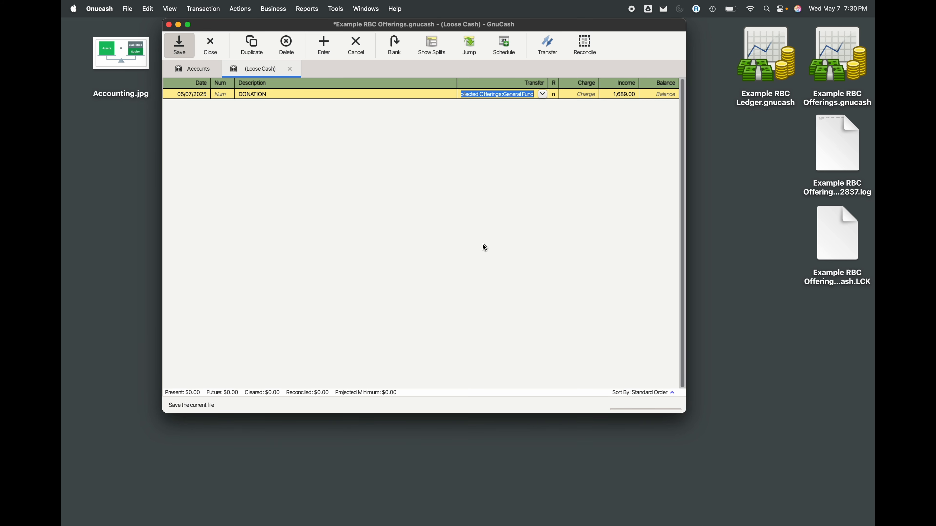
left_click(212, 45)
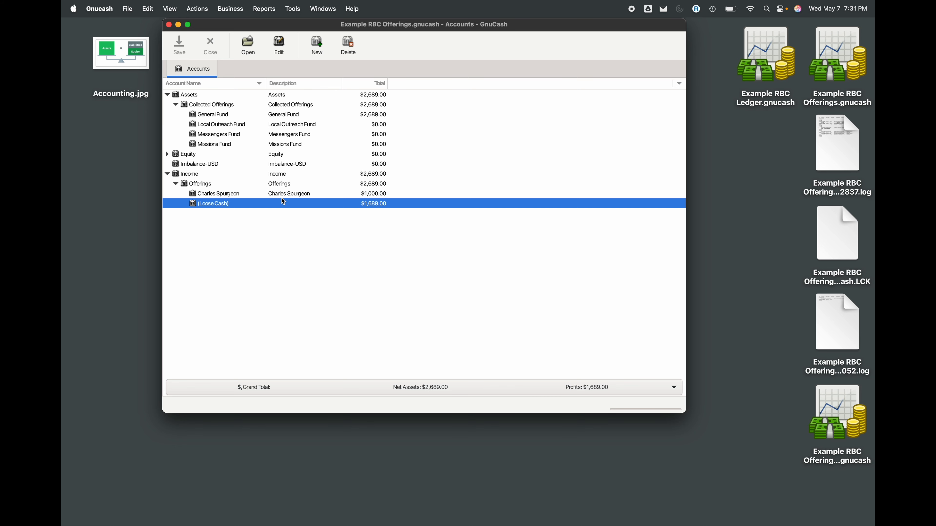
- Switch to the browser, open the Offerings Count Sheet Template and look through its cash, checks and counter certification sections
key("ctrl+Left")
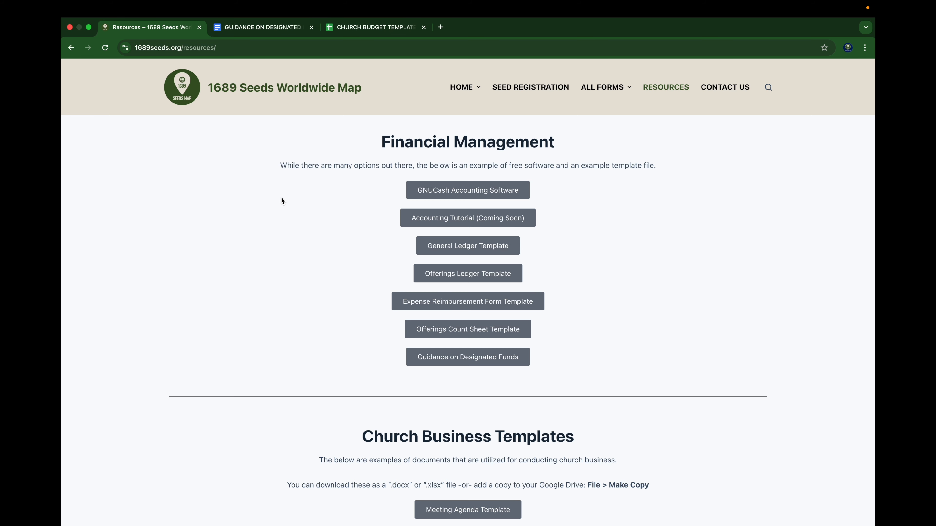
left_click(457, 332)
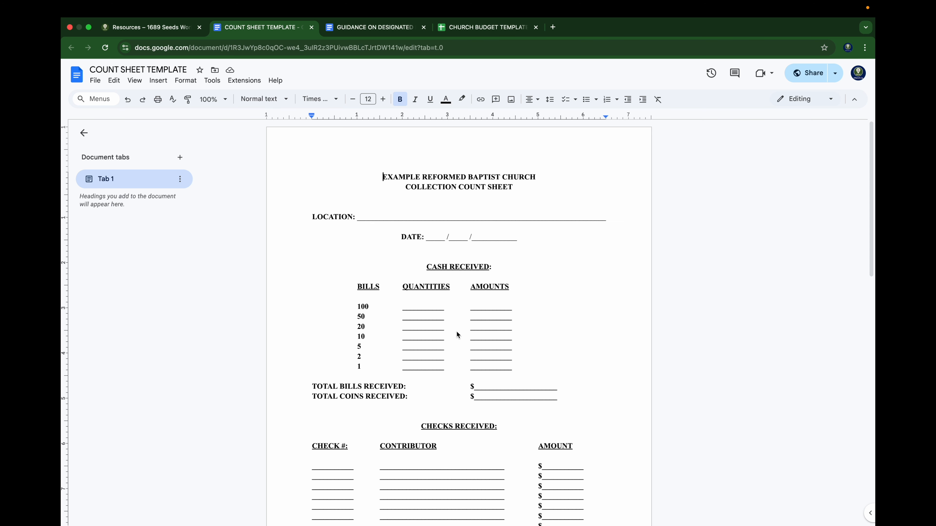
scroll(457, 335, "down", 20)
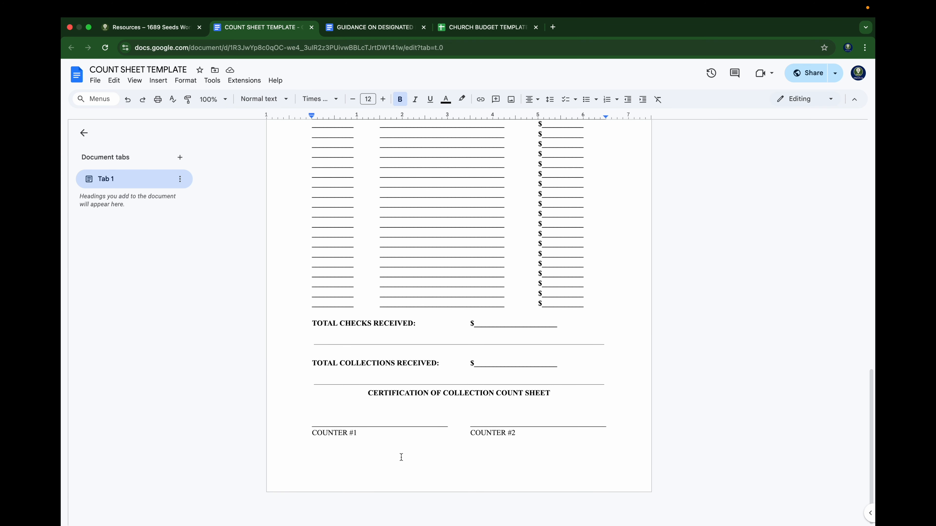
scroll(482, 423, "up", 20)
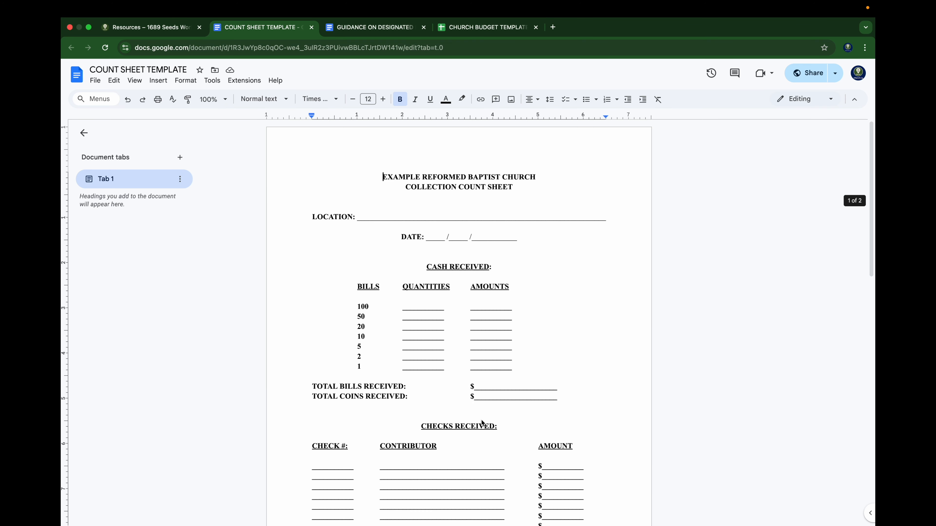
- Switch back to GnuCash, open the recent file Example RBC Ledger.gnucash and expand its Income and Investment Income accounts
key("ctrl+Right")
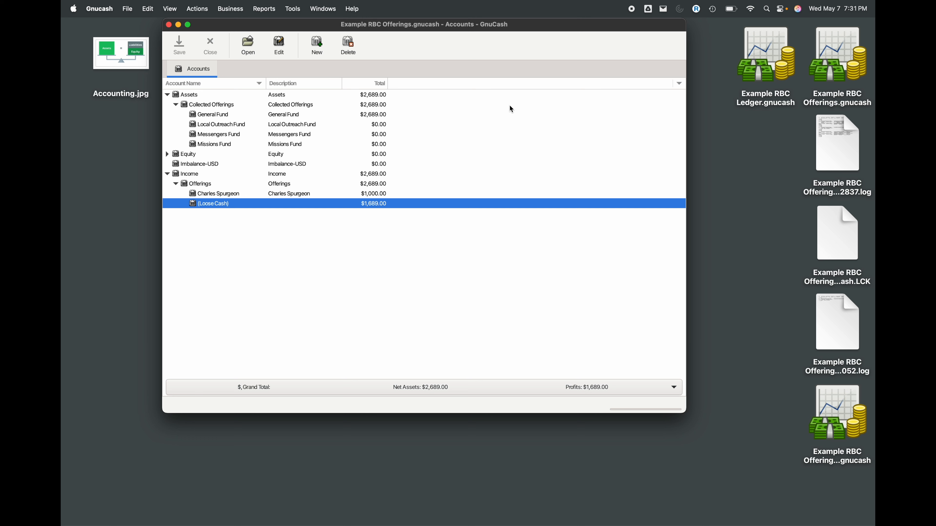
left_click(130, 5)
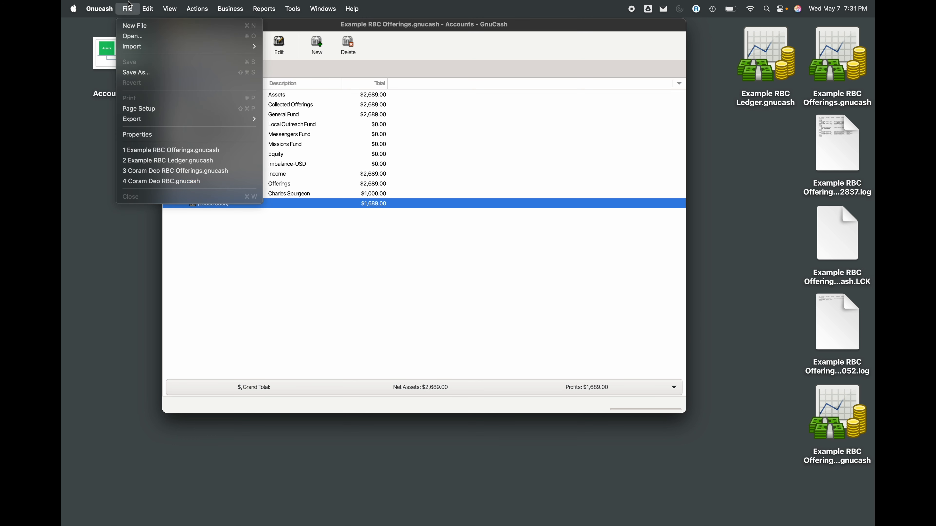
left_click(174, 162)
left_click_drag(313, 23, 307, 25)
left_click(166, 135)
left_click(173, 144)
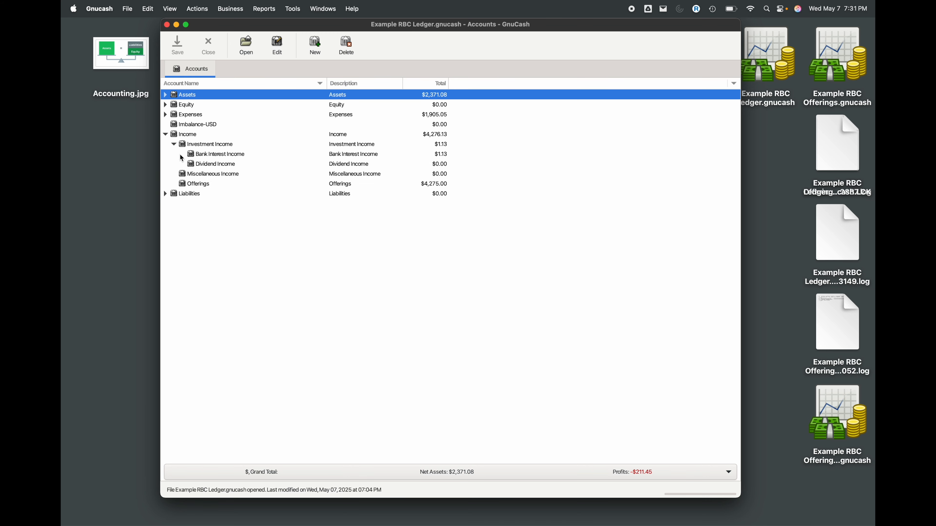
left_click(222, 154)
- Open the ledger's Offerings register, examine a Sunday offering and the 08/15/2024 Squarespace donation, and close the register
double_click(205, 184)
left_click(282, 95)
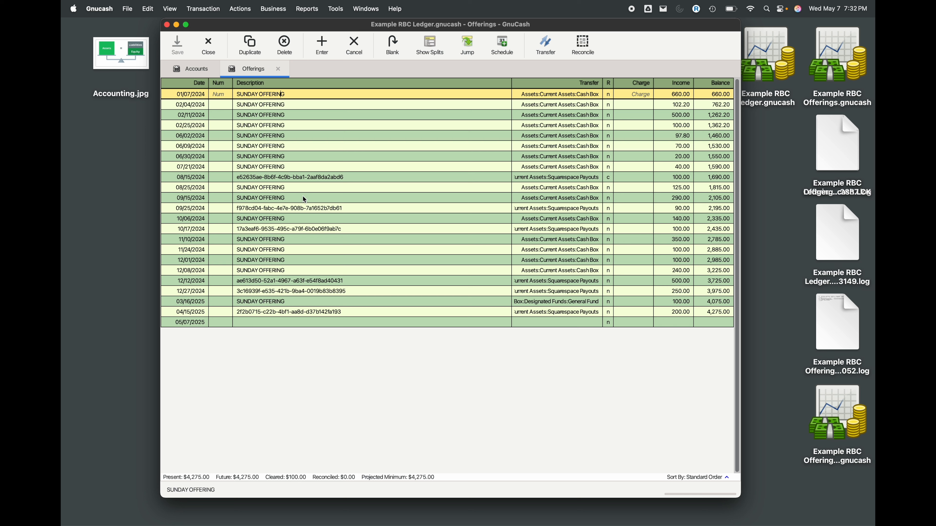
left_click(272, 180)
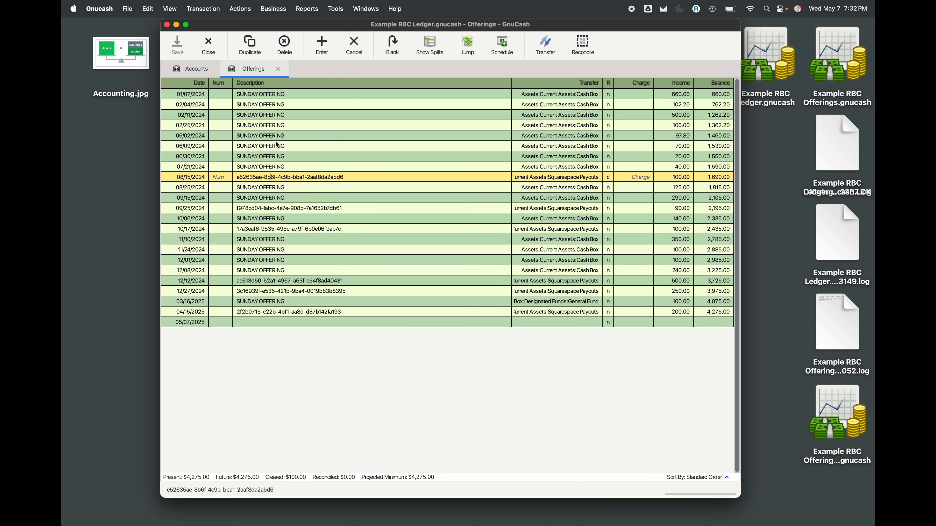
left_click(278, 69)
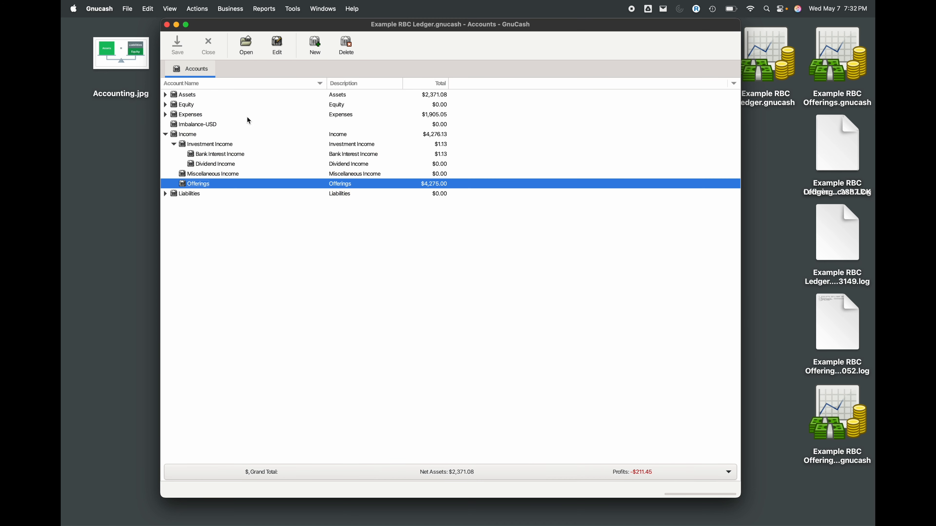
- Open the Squarespace Payouts register under Current Assets, examine the 08/15/2024 bank transfer and donation processing fee entries, and close it
left_click(165, 95)
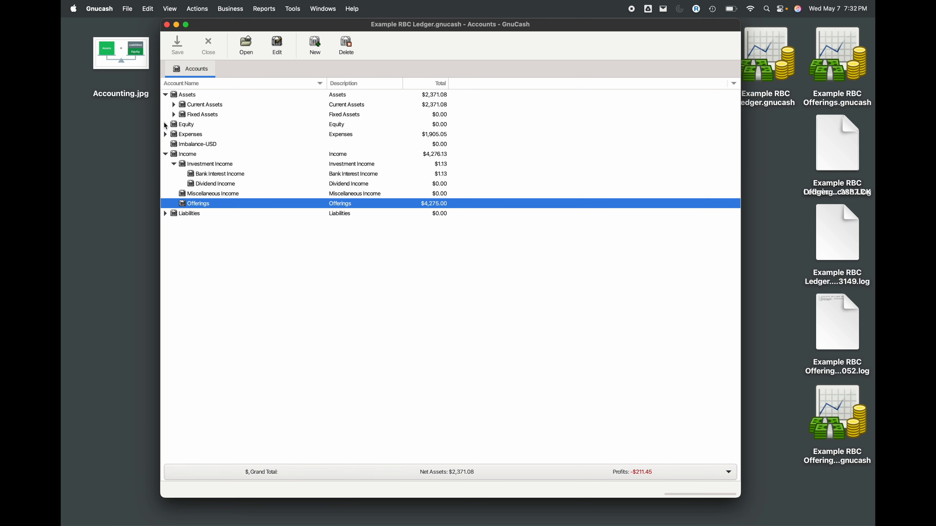
left_click(173, 105)
left_click(213, 125)
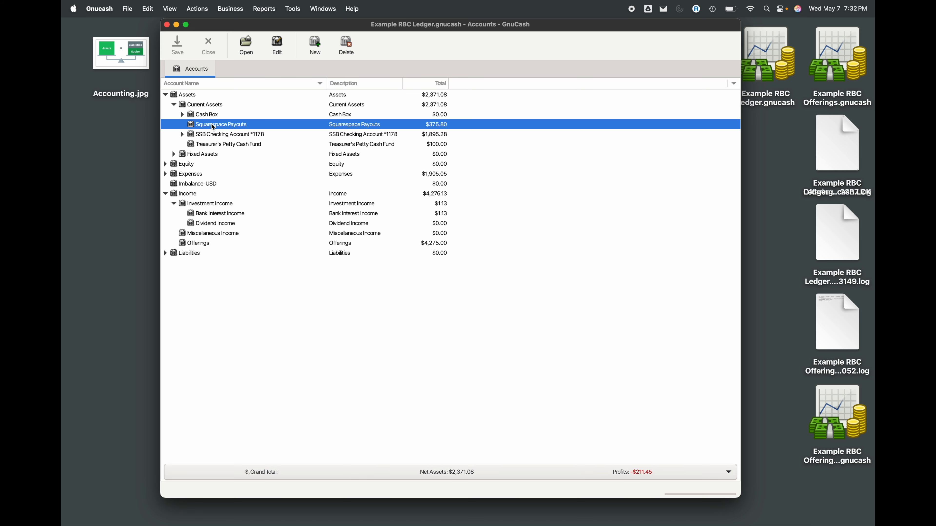
double_click(213, 126)
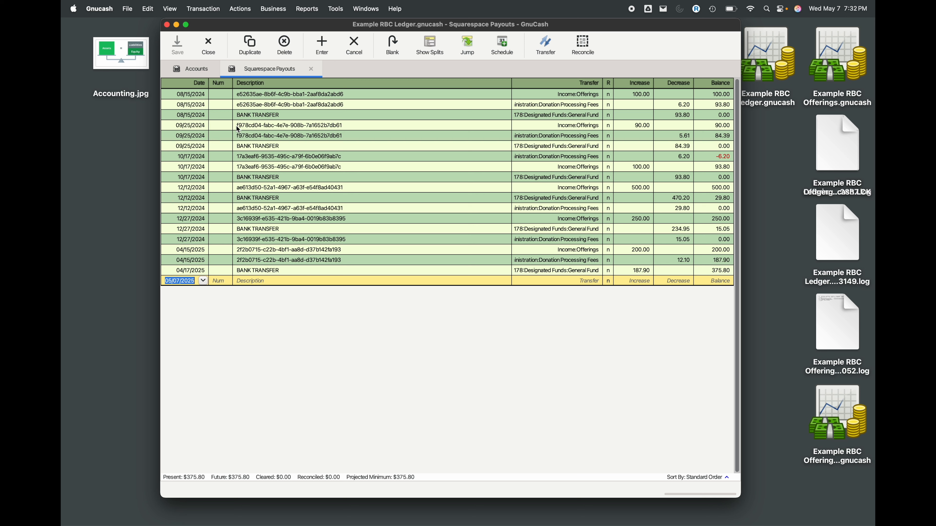
left_click(259, 115)
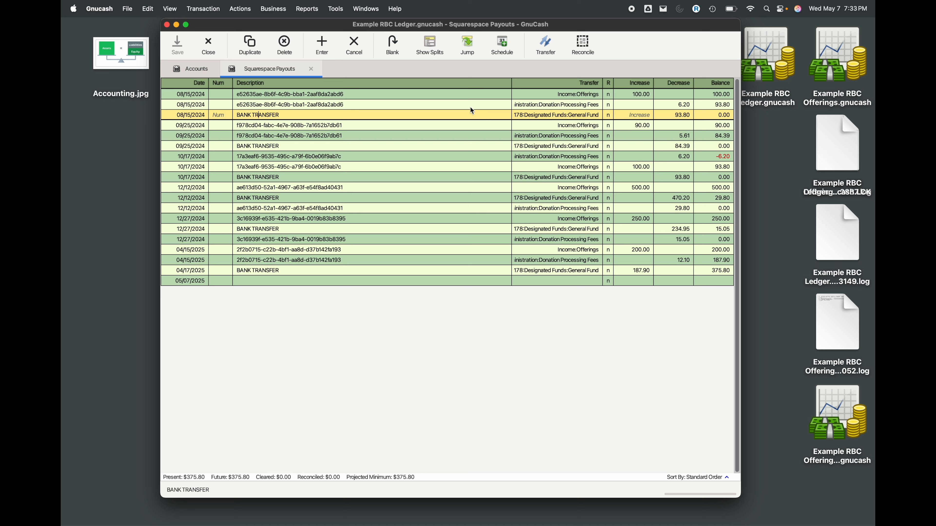
left_click(529, 107)
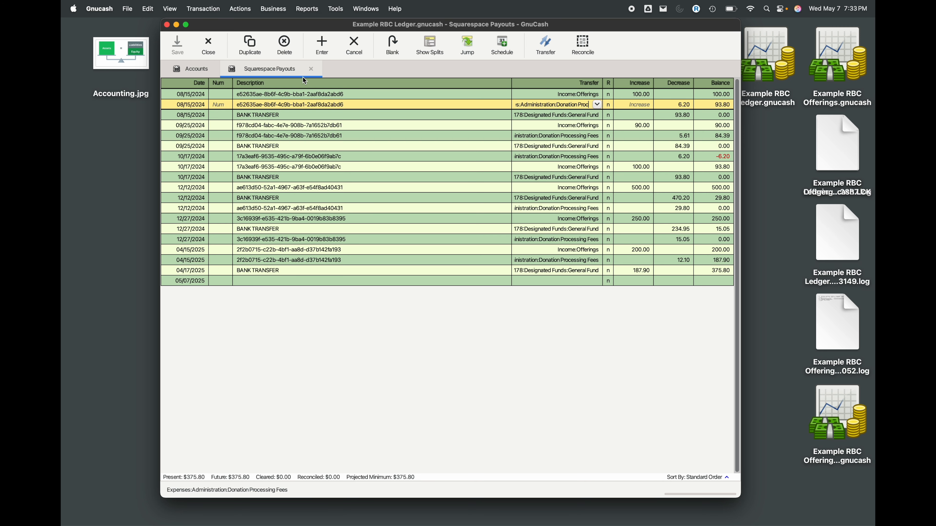
left_click(311, 69)
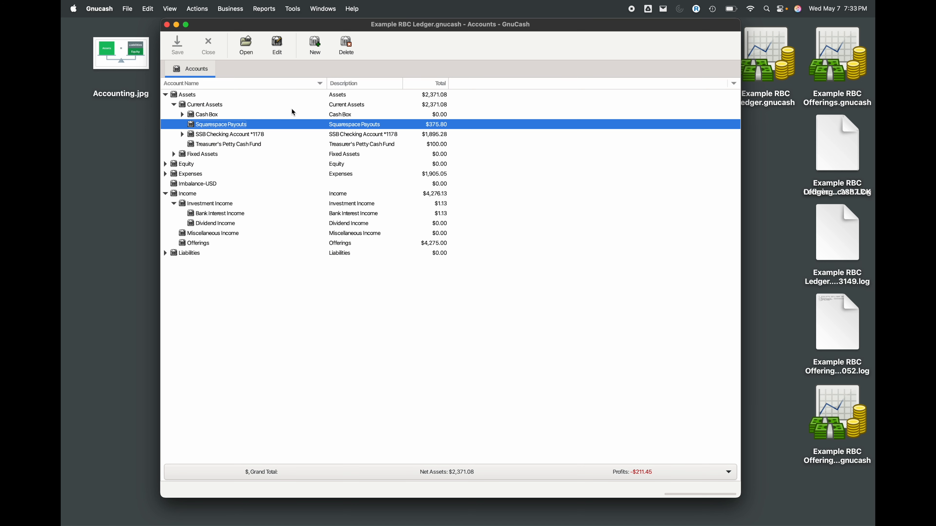
- Expand the Expenses and Administration accounts, open the Squarespace Payouts register and select the 08/15/2024 offering entry
left_click(165, 174)
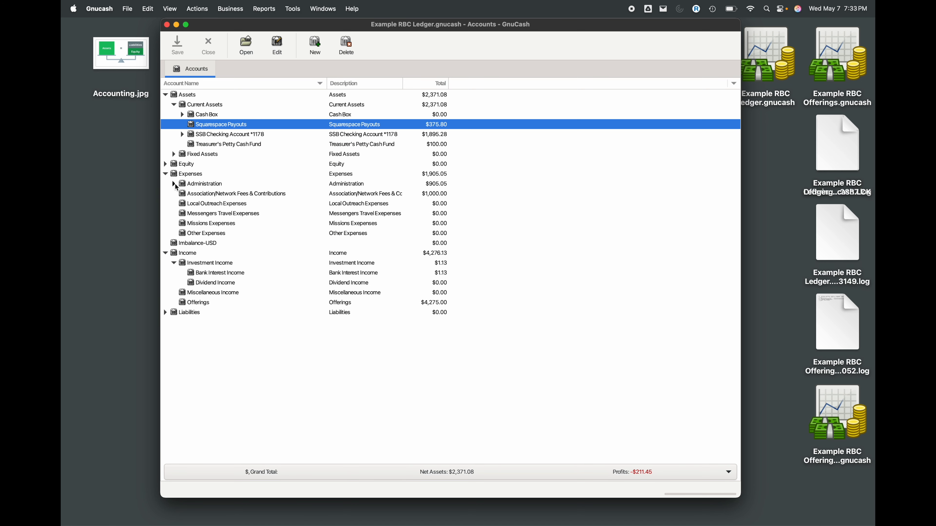
left_click(174, 184)
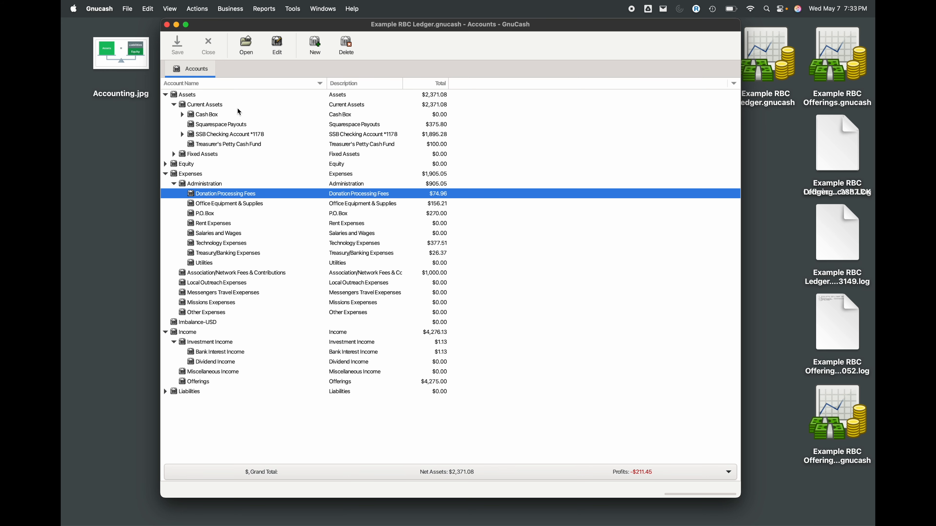
double_click(216, 125)
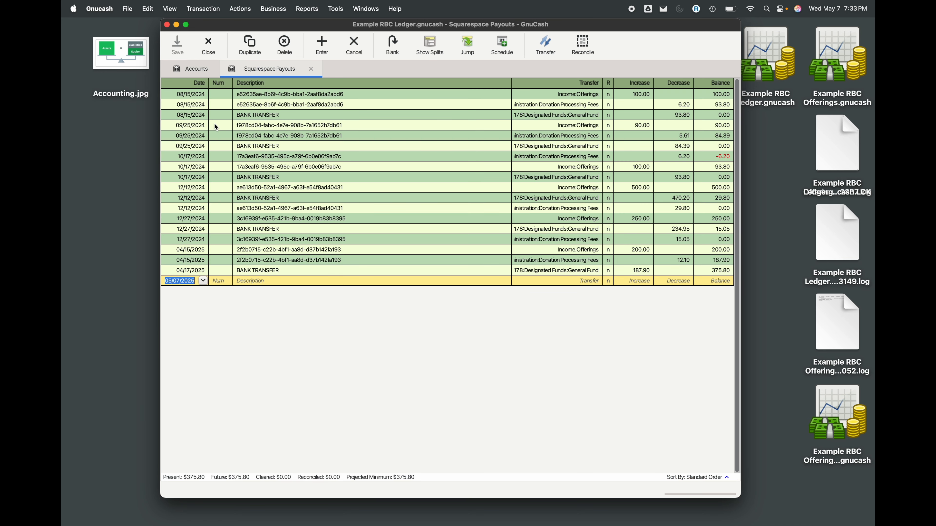
left_click(260, 95)
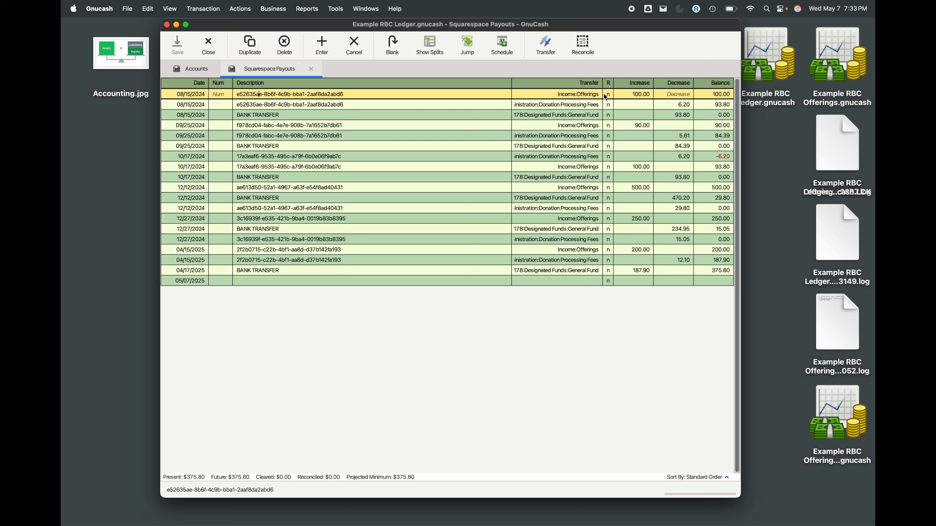
- Examine the 08/15/2024 bank transfer's decrease amount and its full General Fund transfer account path
left_click(675, 115)
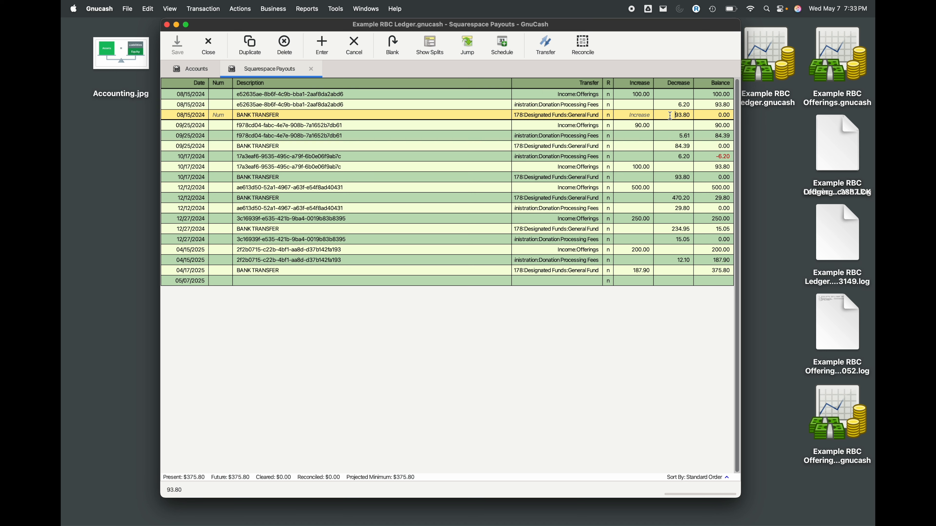
left_click(567, 120)
left_click_drag(566, 116, 490, 116)
left_click(571, 115)
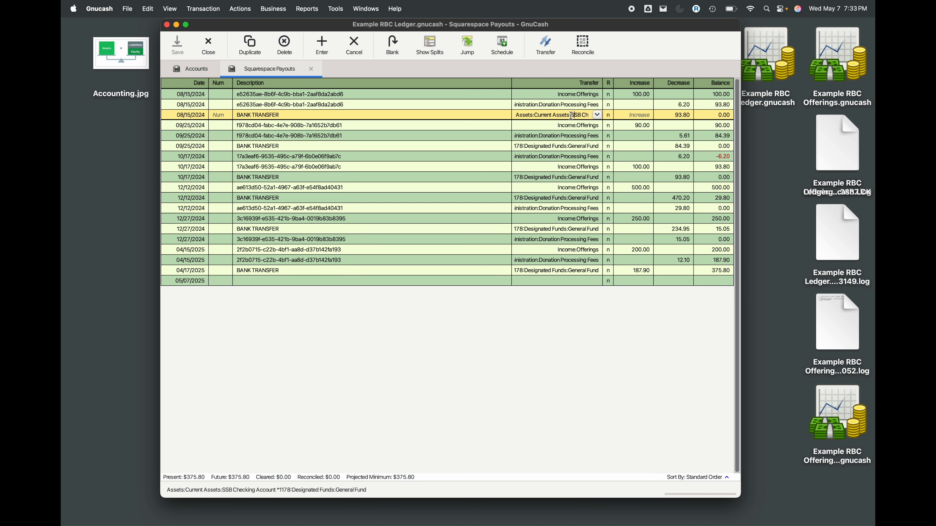
left_click_drag(554, 116, 647, 118)
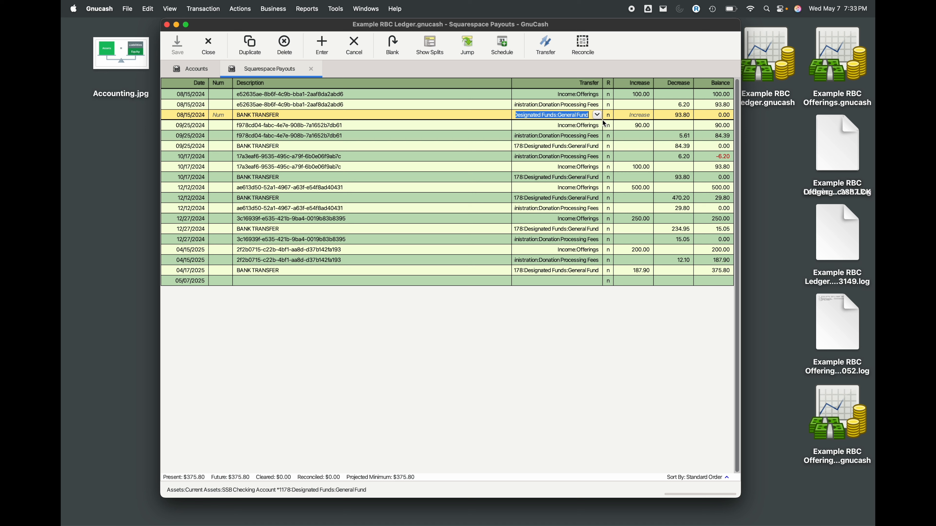
left_click(561, 116)
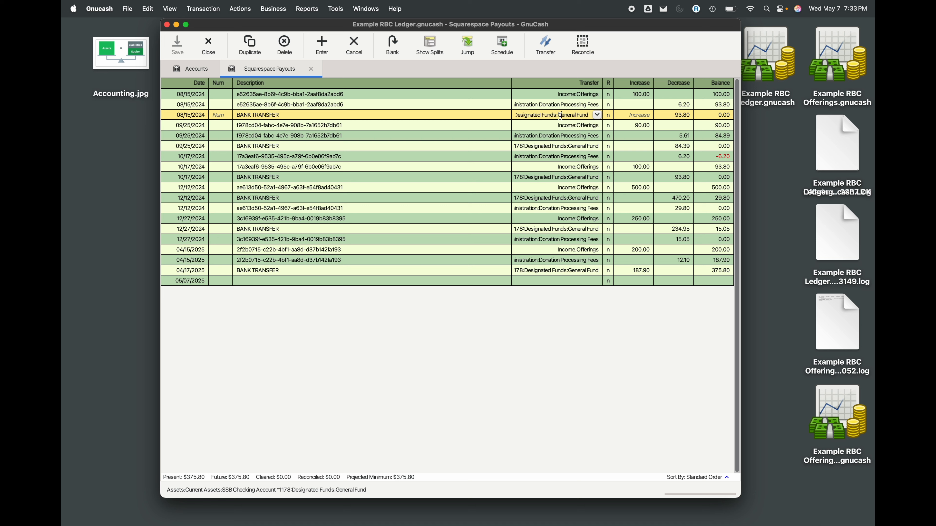
- Examine the 08/15/2024 donation processing fee entry against the bank transfer and offering entries, and close the Squarespace Payouts register
left_click(556, 104)
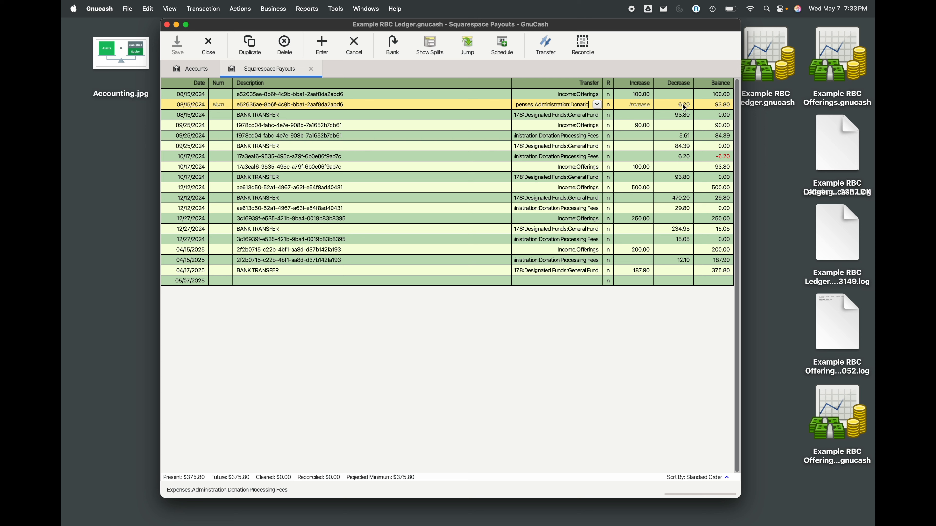
double_click(568, 105)
left_click(679, 115)
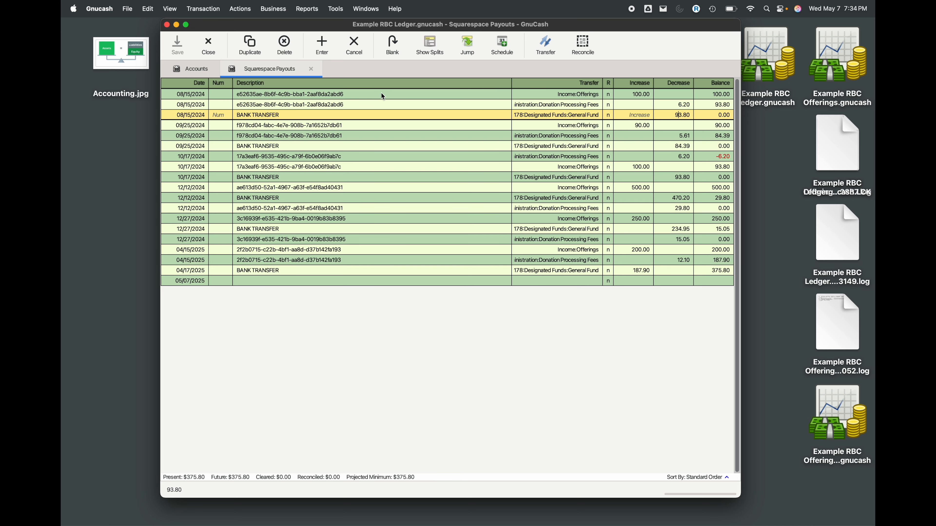
left_click(351, 95)
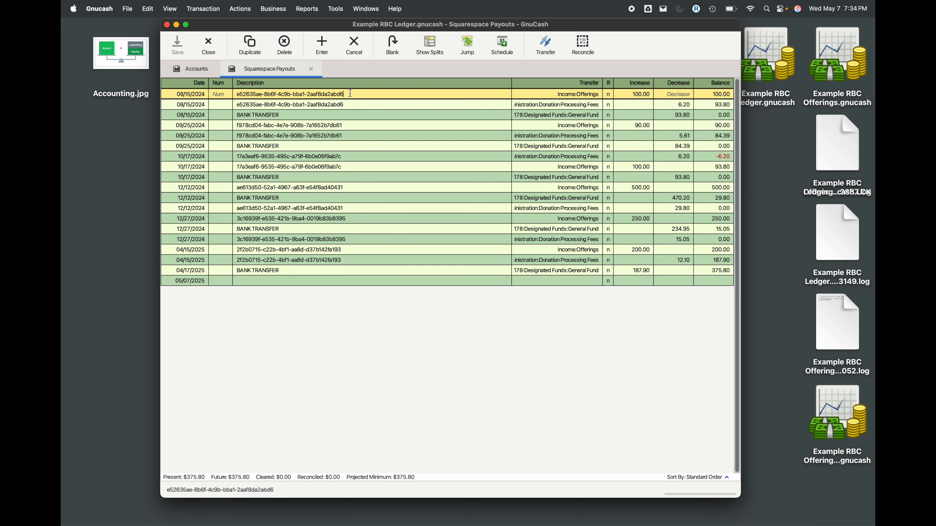
left_click(311, 70)
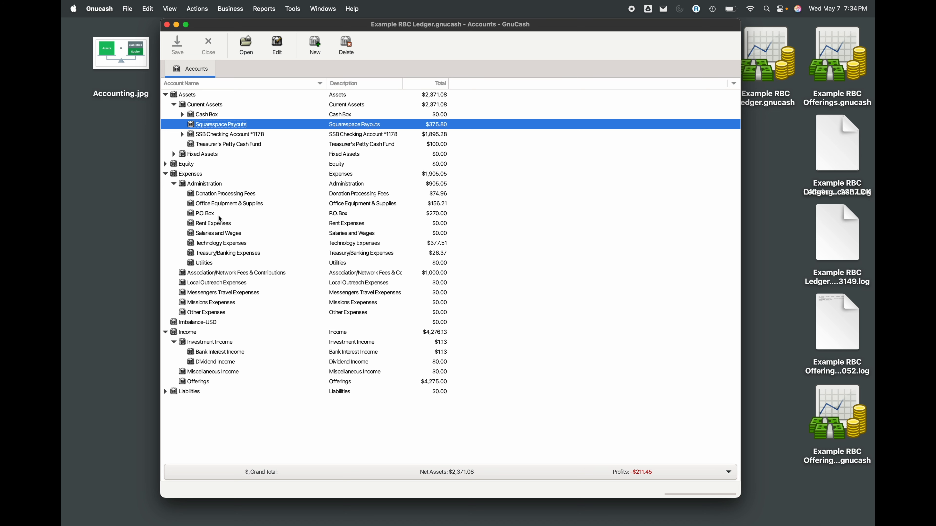
- Expand the Cash Box account and its Designated Funds, and review the Local Outreach, Messenger and Missions funds
left_click(205, 115)
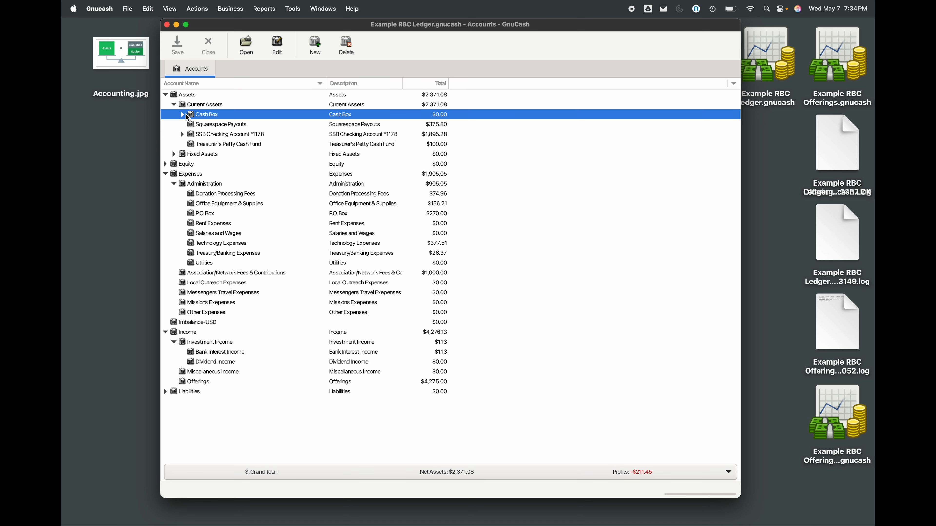
left_click(181, 114)
left_click(191, 125)
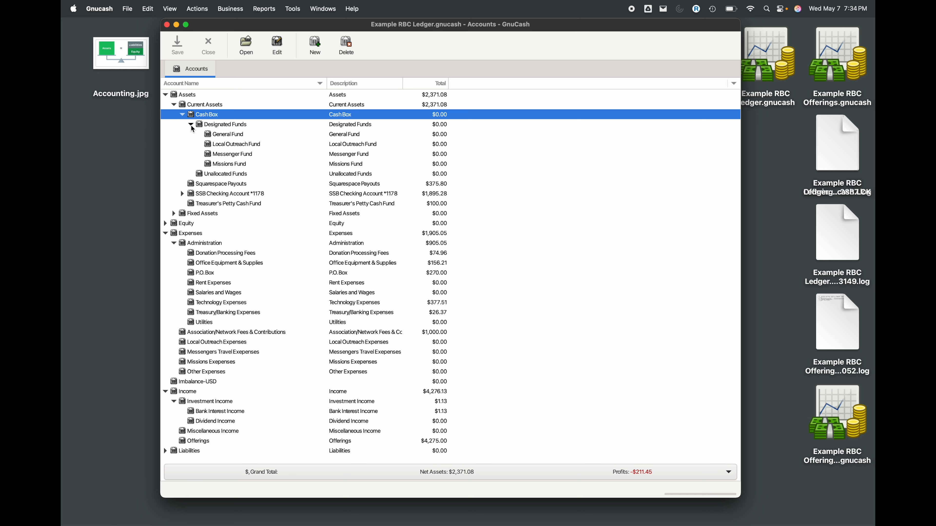
left_click(236, 155)
left_click(237, 145)
left_click(236, 155)
left_click(233, 145)
left_click(239, 164)
left_click(234, 143)
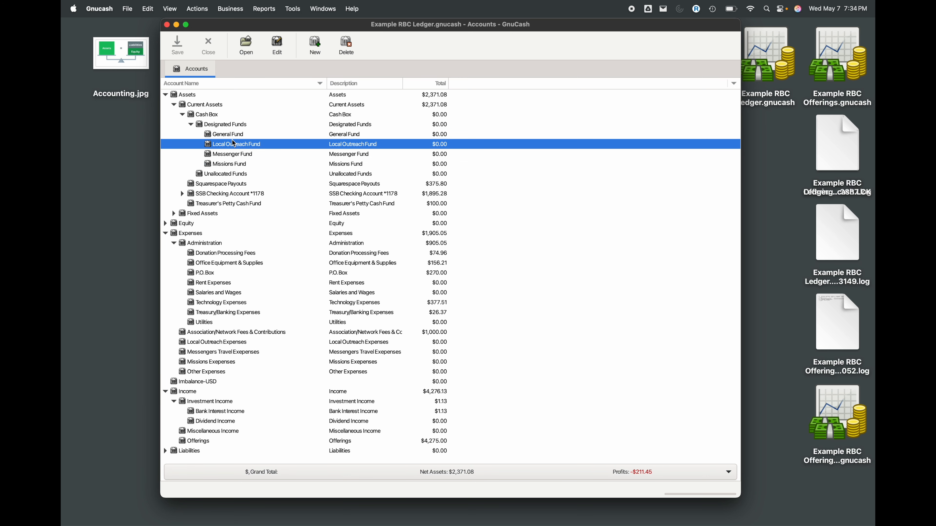
left_click(225, 125)
left_click(215, 116)
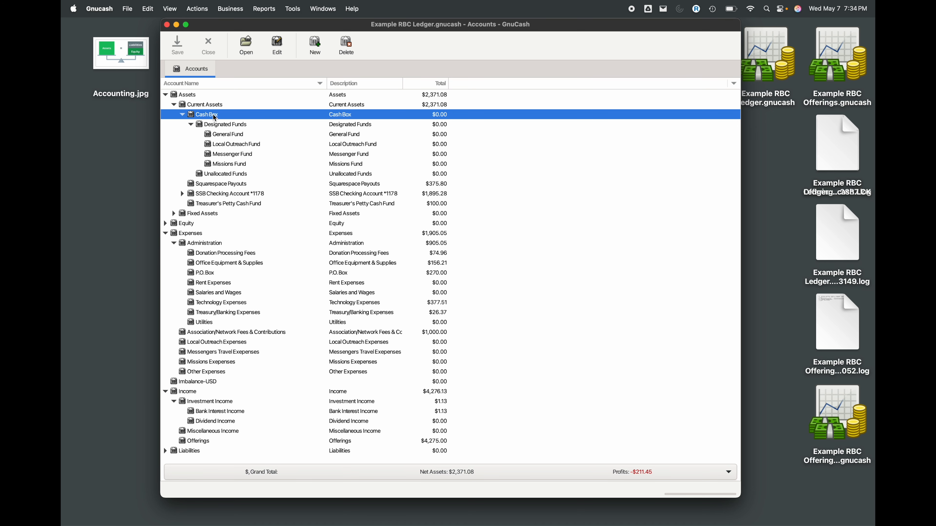
- Expand the SSB checking account's Designated Funds, examine the General Fund register's 05/15/2024 bank deposit, and close the register
left_click(182, 194)
left_click(191, 203)
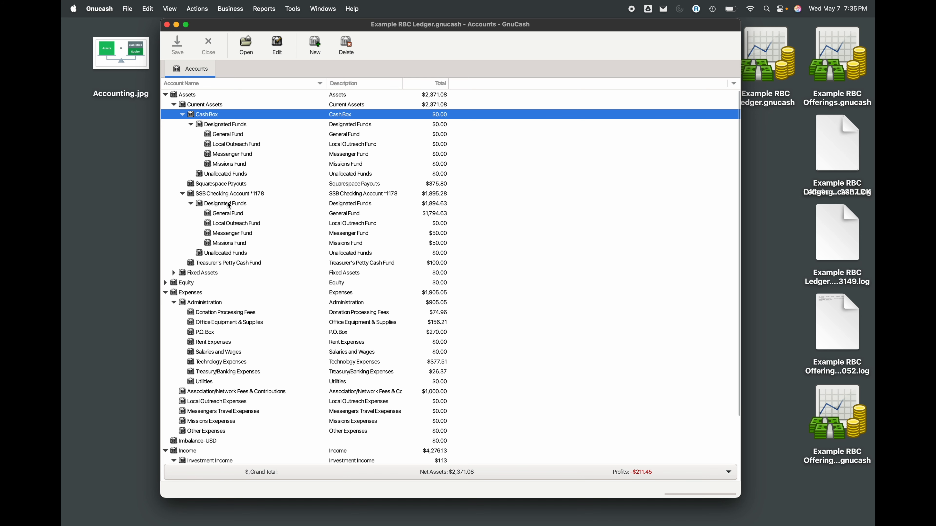
double_click(231, 214)
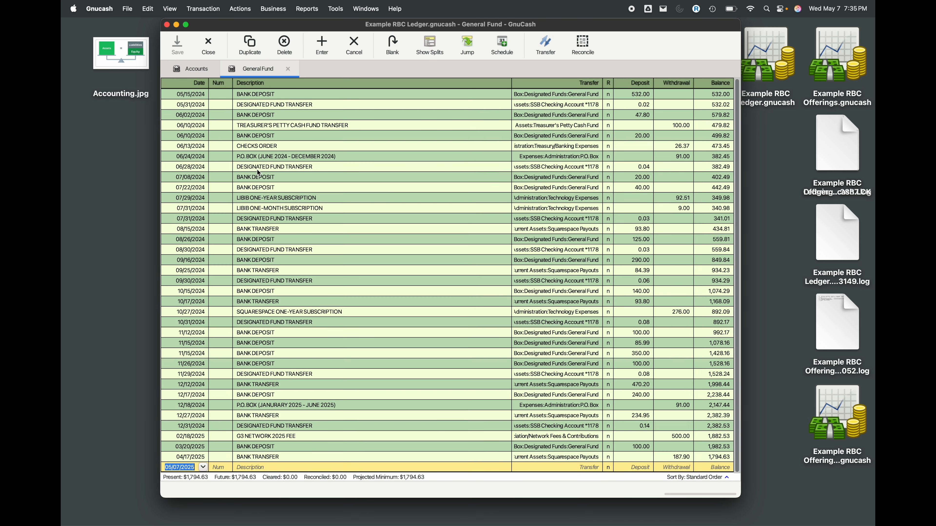
left_click(203, 98)
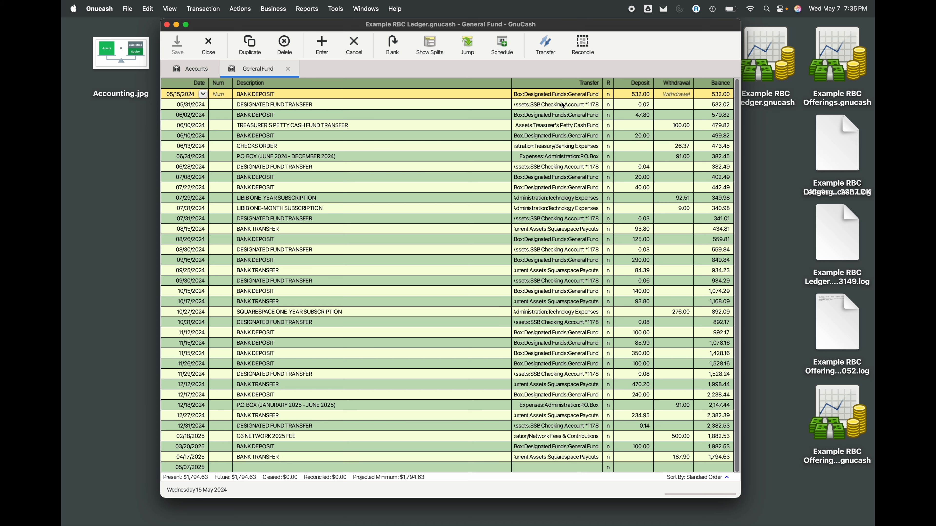
left_click(289, 71)
- Review the Local Outreach, Messenger and Missions funds under the checking account's Designated Funds
left_click(247, 225)
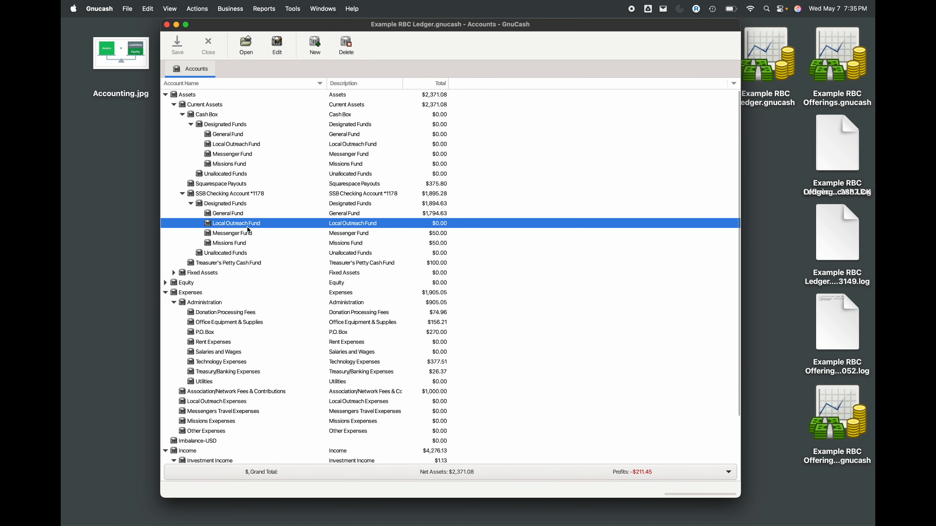
left_click(244, 233)
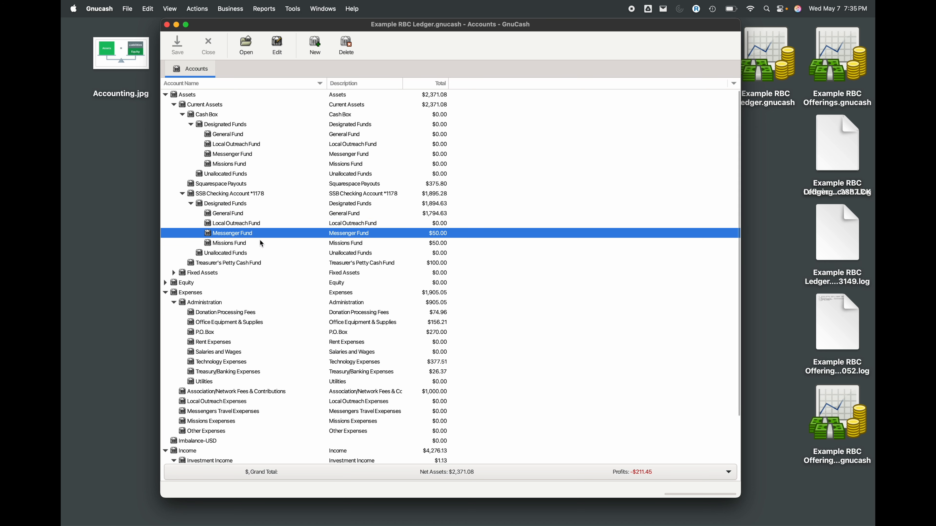
left_click(226, 244)
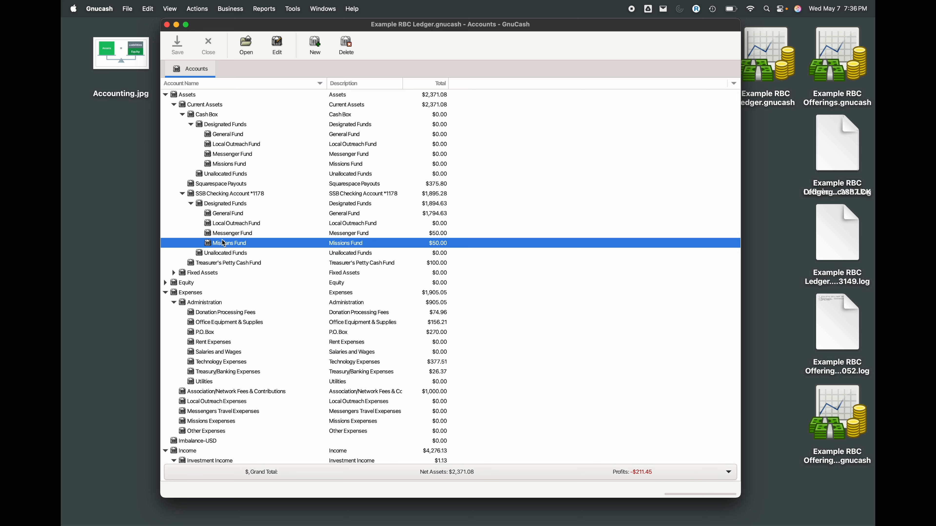
- Compare the Cash Box with the SSB checking account and review how the checking account is divided among its designated funds
left_click(206, 115)
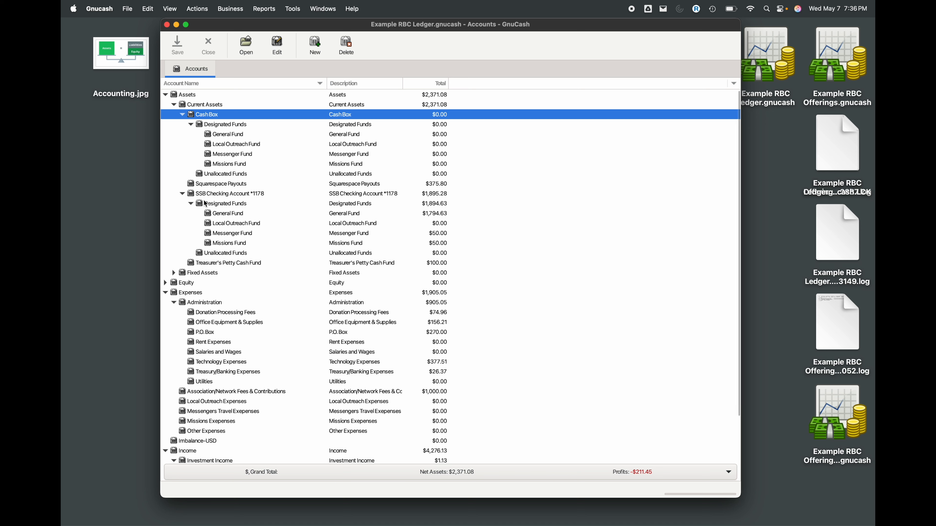
left_click(204, 192)
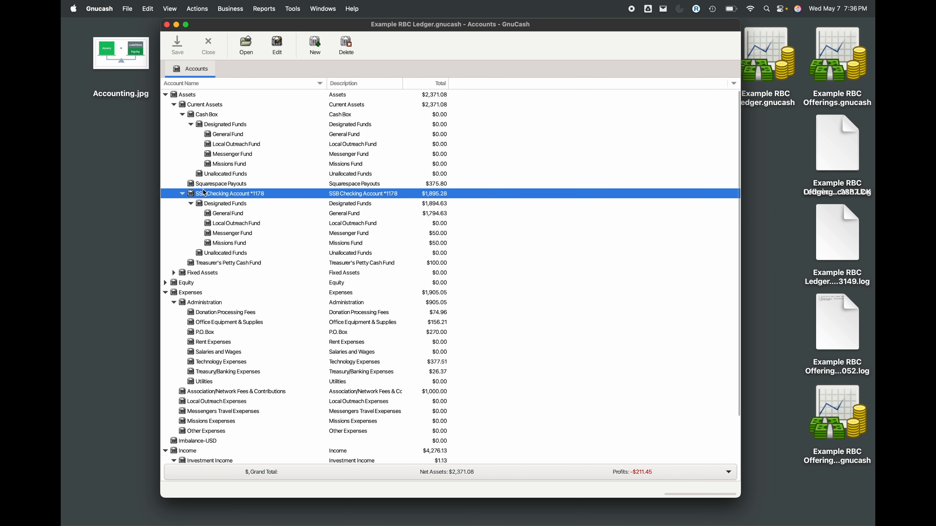
left_click(221, 215)
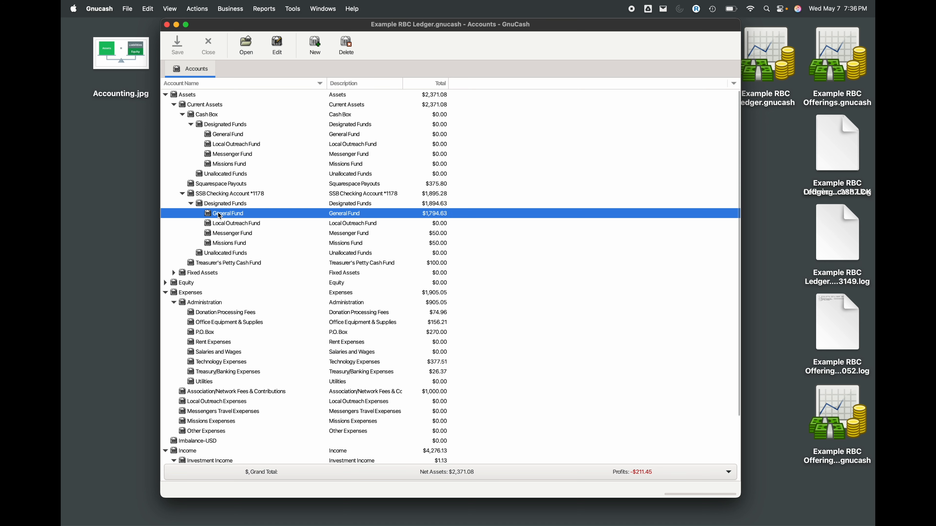
left_click(223, 243)
left_click(224, 224)
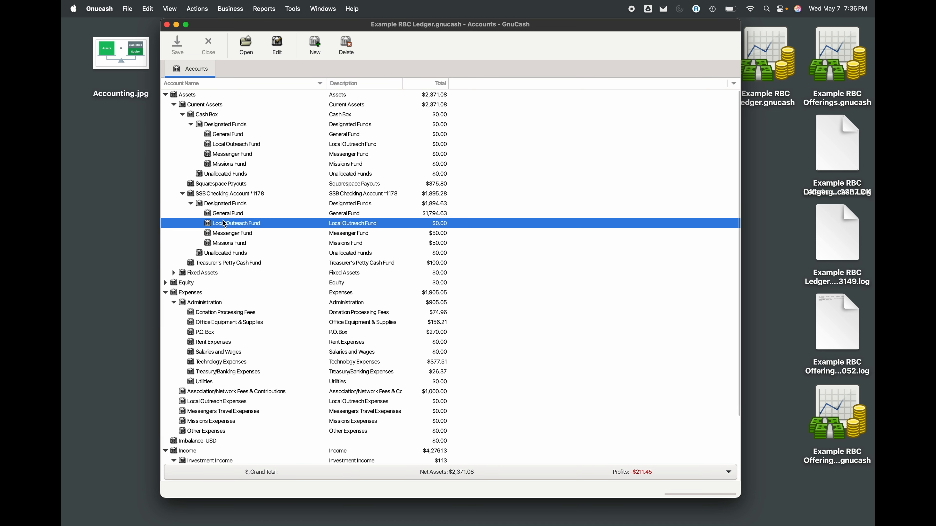
left_click(220, 214)
left_click(225, 234)
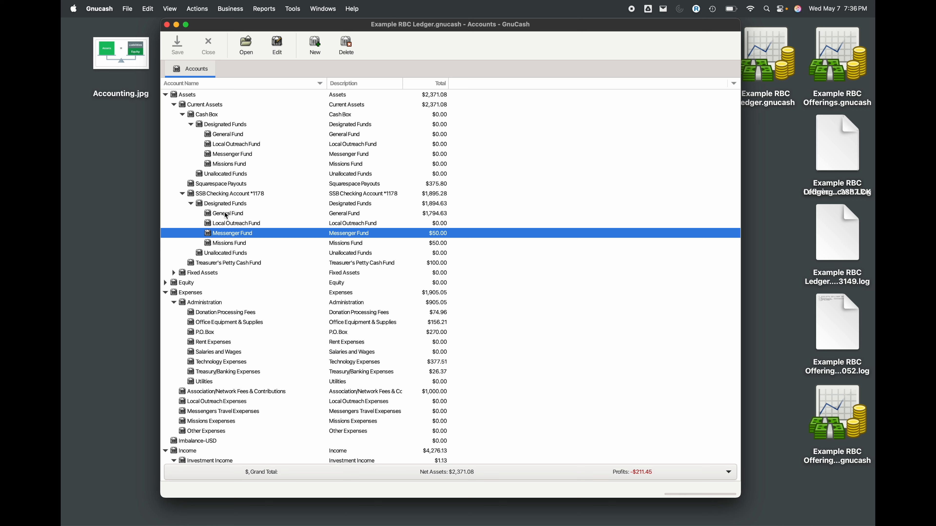
left_click(225, 213)
left_click(225, 244)
left_click(224, 215)
left_click(229, 243)
left_click(225, 213)
left_click(223, 204)
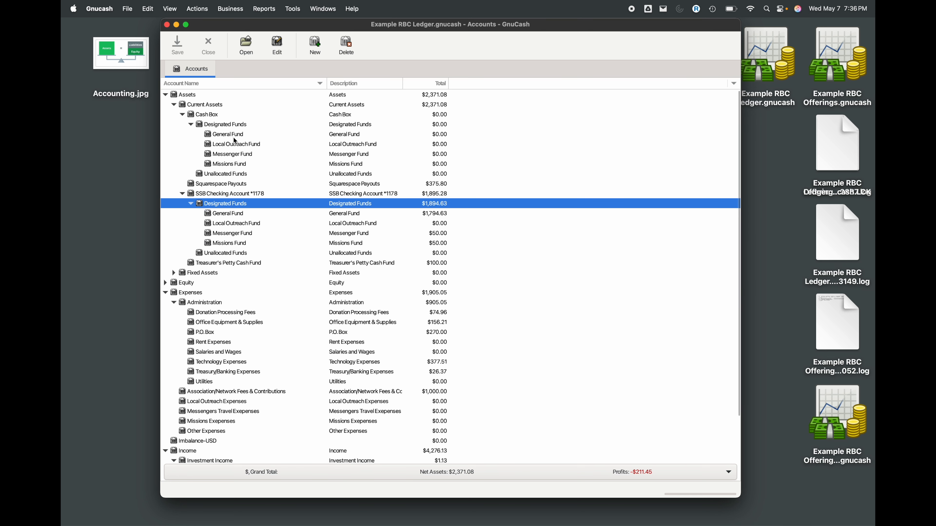
- Select the Treasurer's Petty Cash Fund, switch to the browser, and look through the Expense Reimbursement Form Template from the 1689 Seeds Resources page
left_click(240, 263)
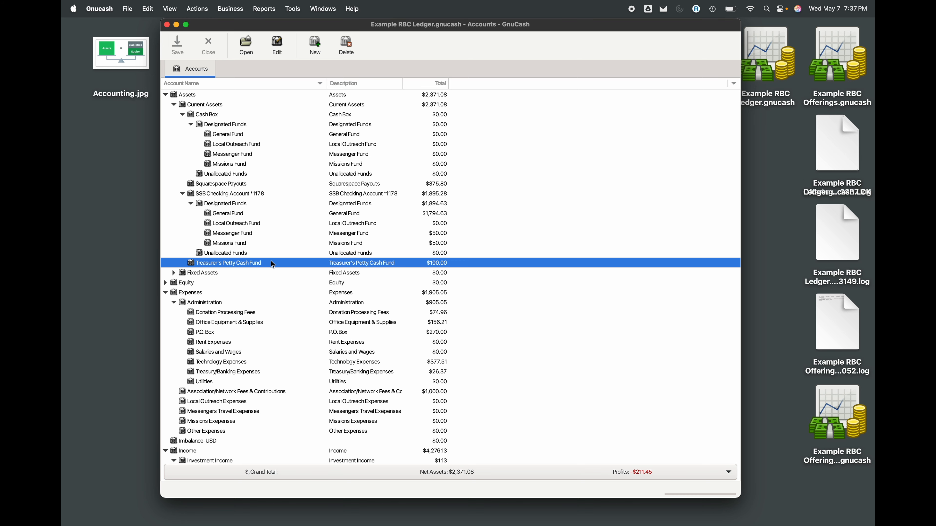
key("ctrl+Left")
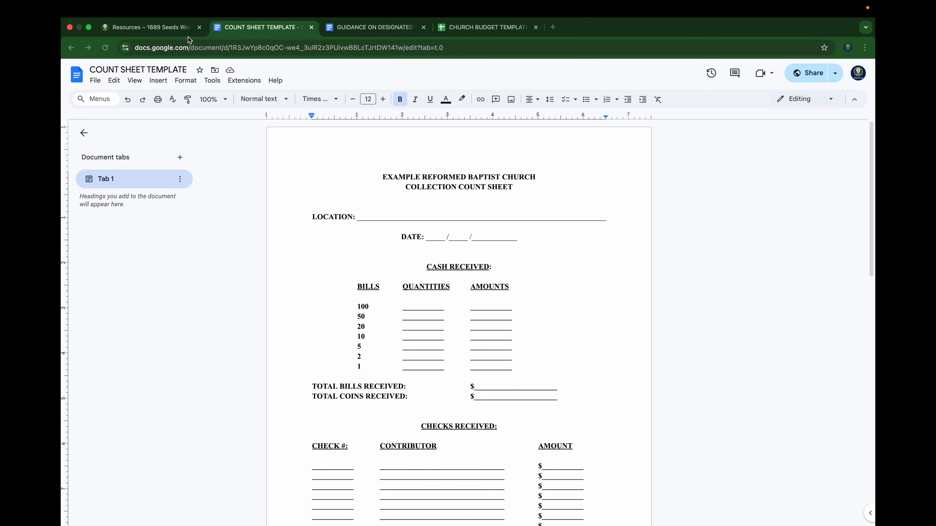
left_click(157, 29)
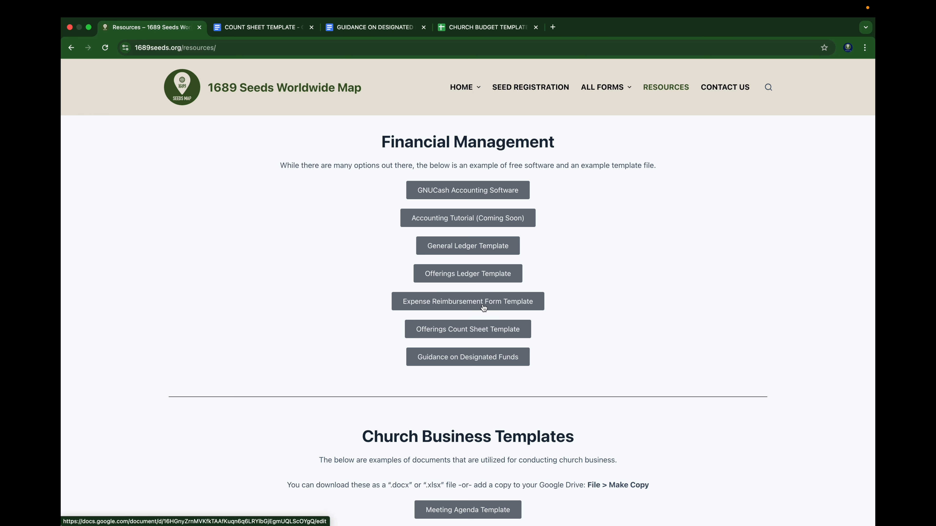
left_click(531, 303)
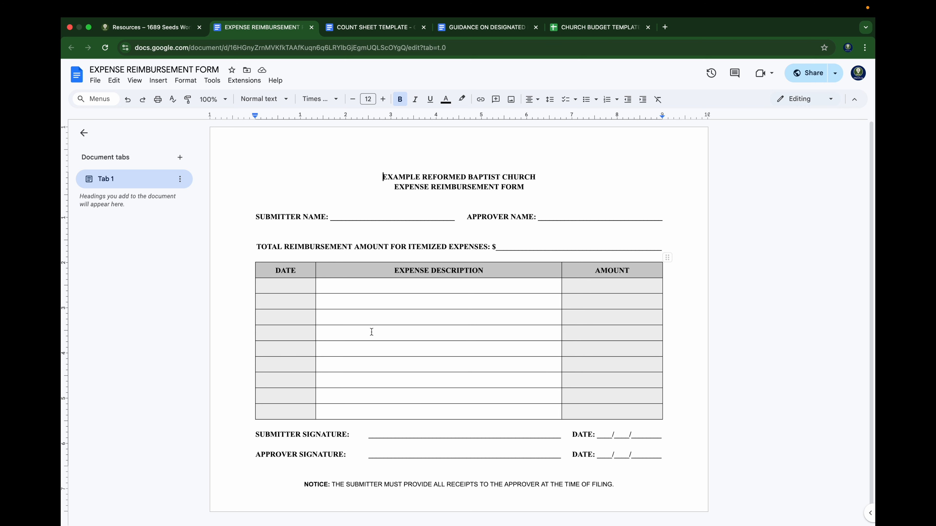
scroll(371, 332, "down", 1)
scroll(371, 332, "up", 1)
- Switch back to GnuCash, look through the ledger's expense accounts, and return to the expense reimbursement form in the browser
key("ctrl+Right")
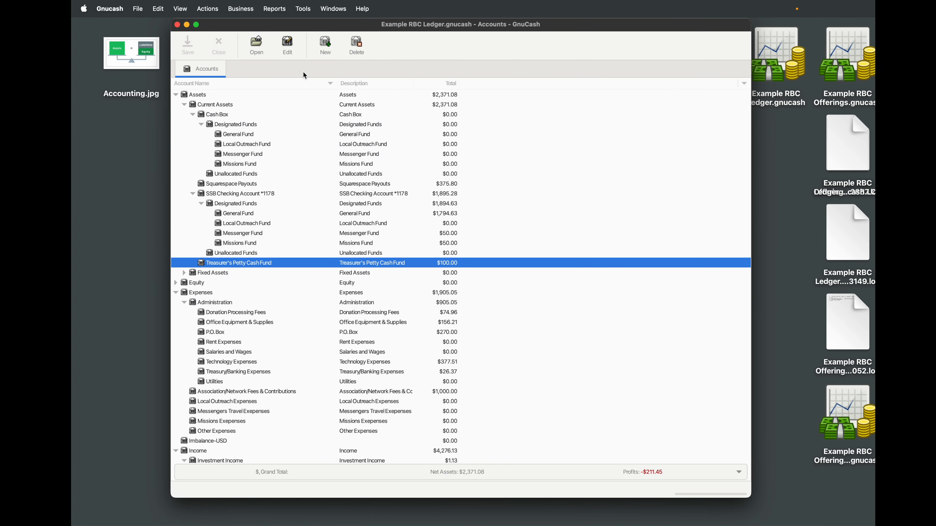
scroll(310, 254, "down", 3)
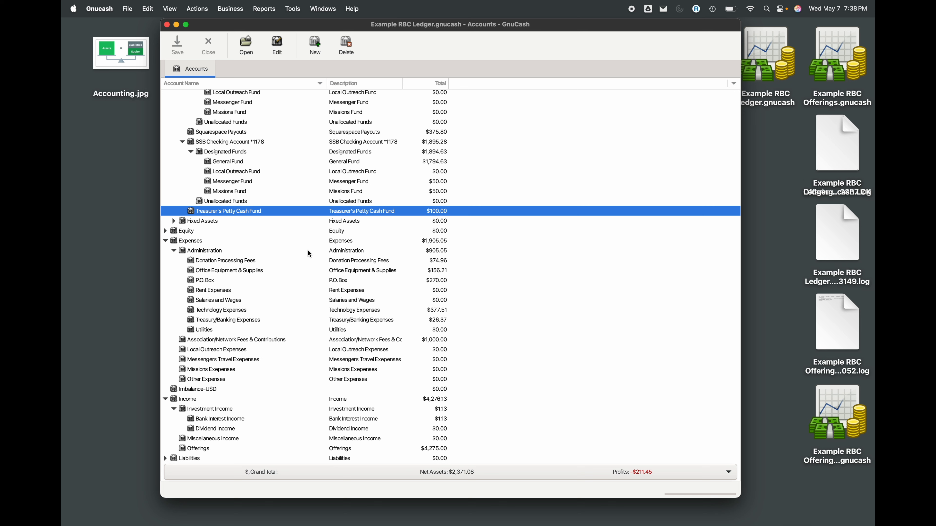
key("ctrl+Left")
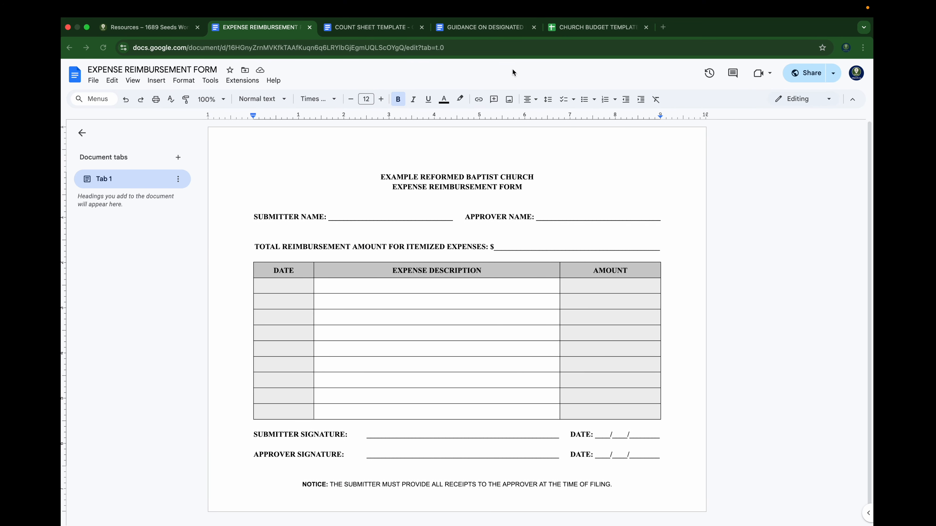
- Return to the 1689 Seeds Resources page and open the site's Contact Us page
left_click(161, 27)
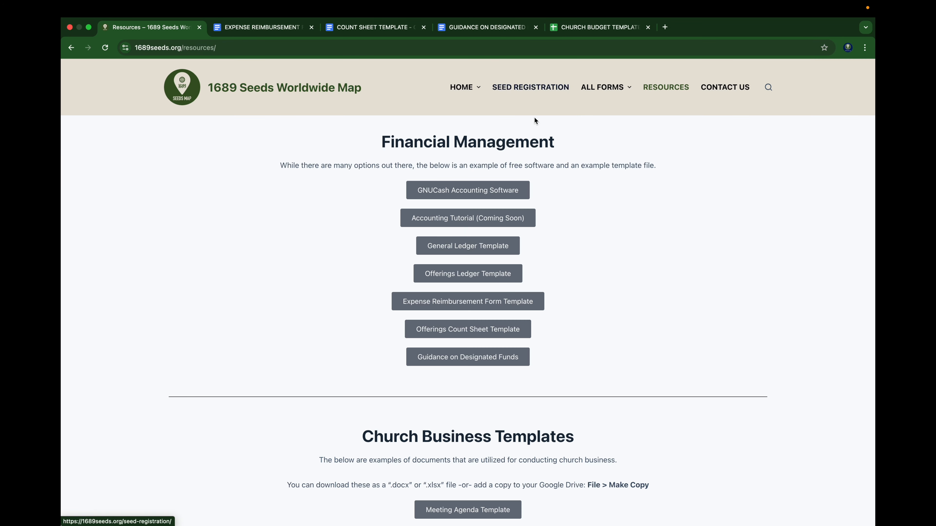
scroll(597, 142, "up", 5)
scroll(597, 142, "up", 10)
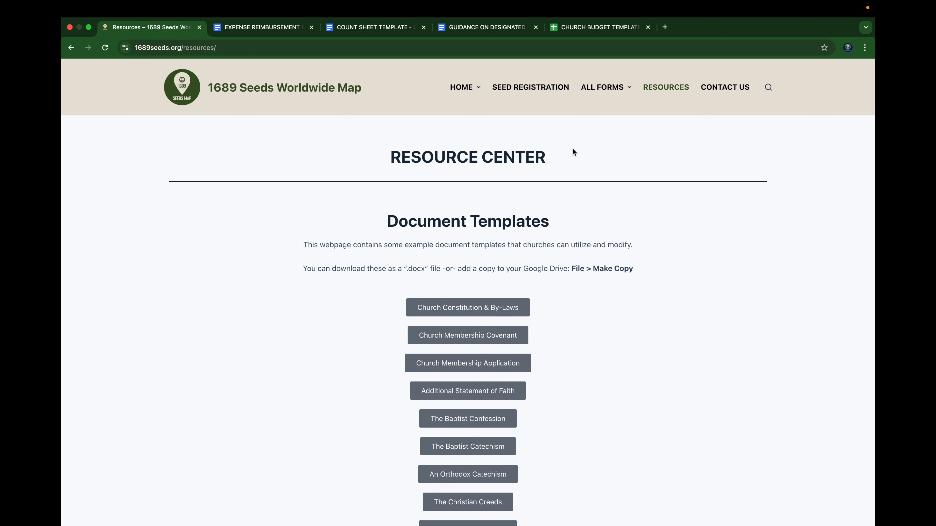
left_click(731, 92)
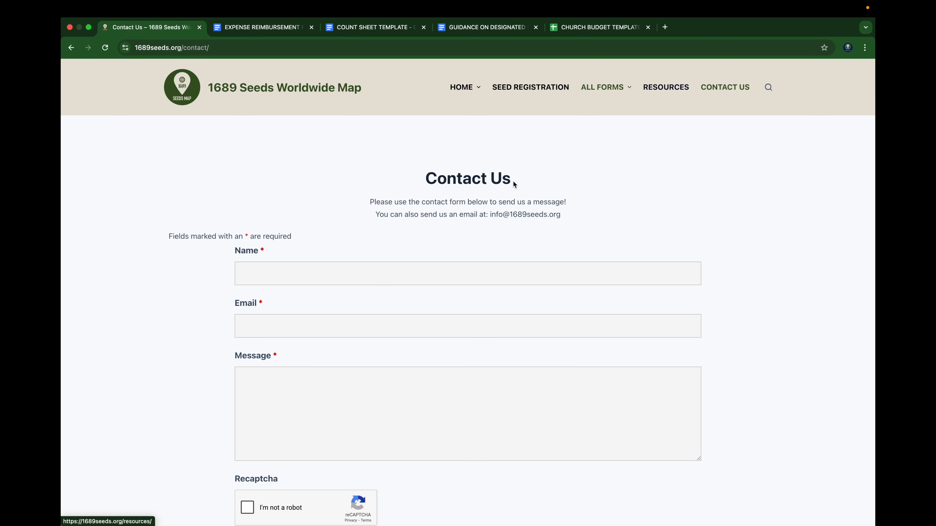
- Look through the contact form from the Name field to its submission area and the email and social links in the footer
left_click(324, 279)
scroll(324, 280, "down", 6)
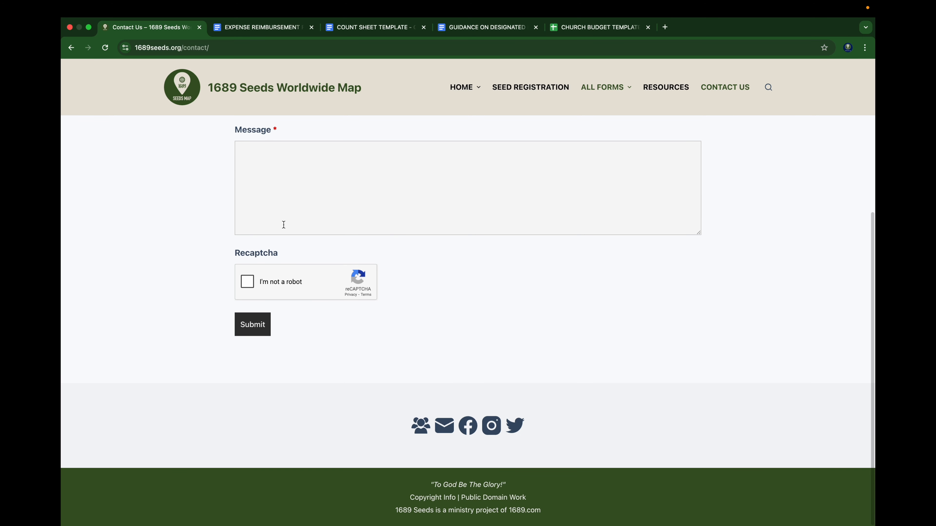
left_click(258, 324)
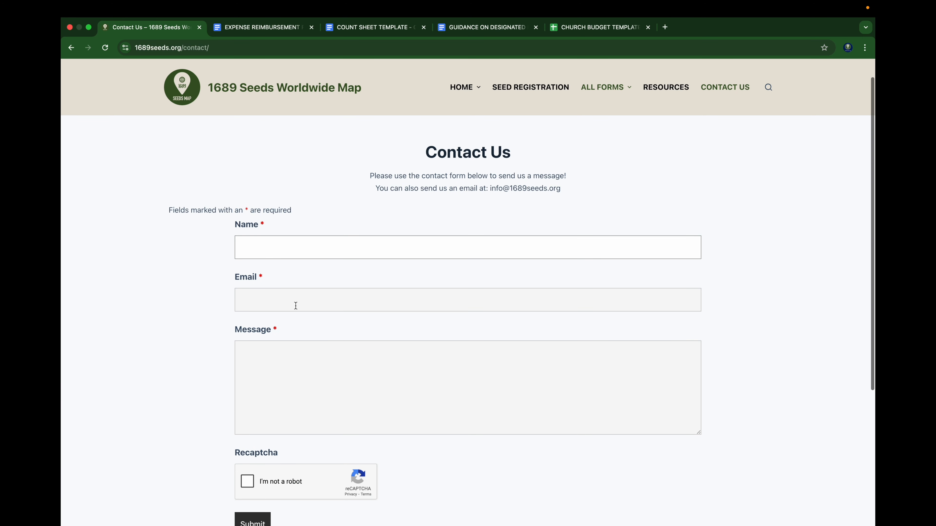
scroll(296, 307, "down", 5)
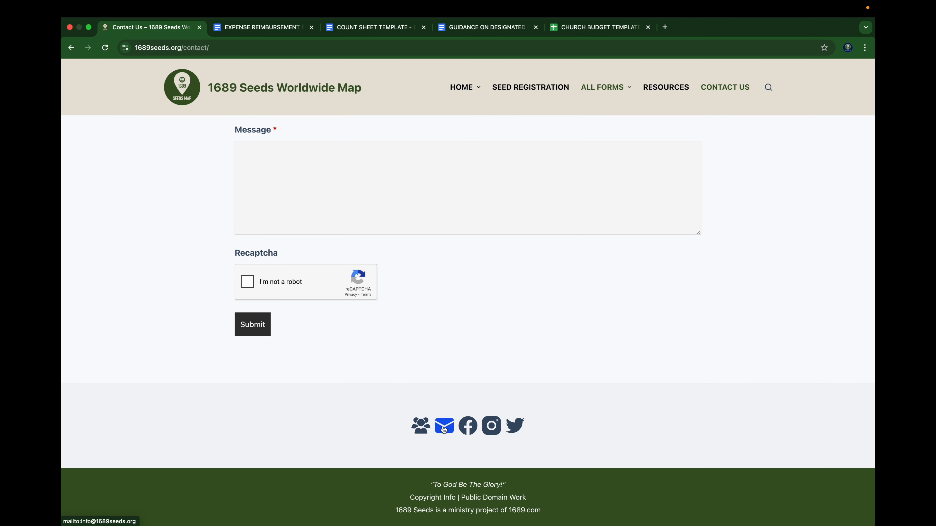
scroll(449, 428, "up", 5)
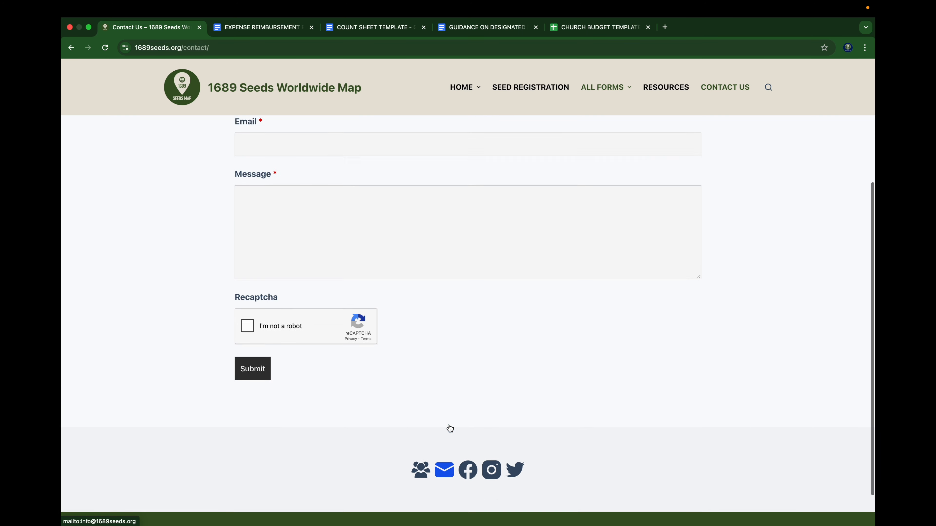